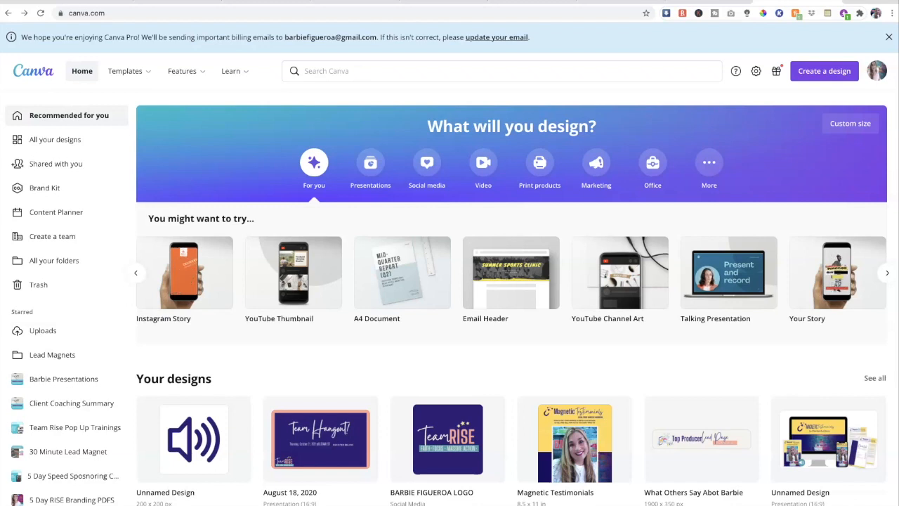
mouse_move(508, 327)
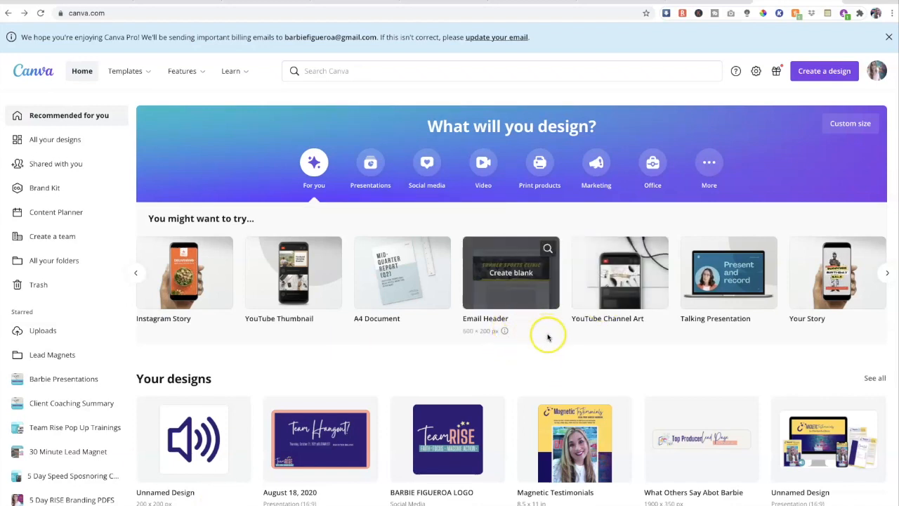
left_click(517, 271)
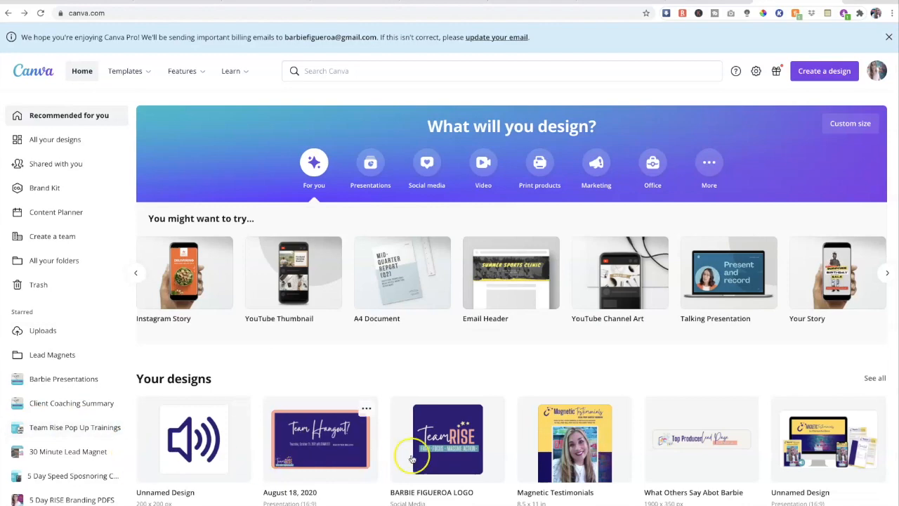
scroll(709, 378, "down", 1)
scroll(709, 378, "down", 2)
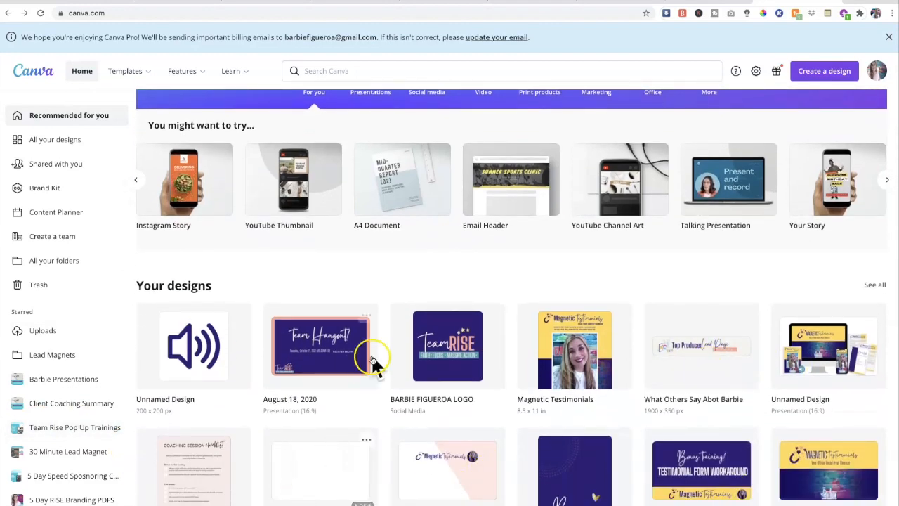
scroll(371, 357, "up", 3)
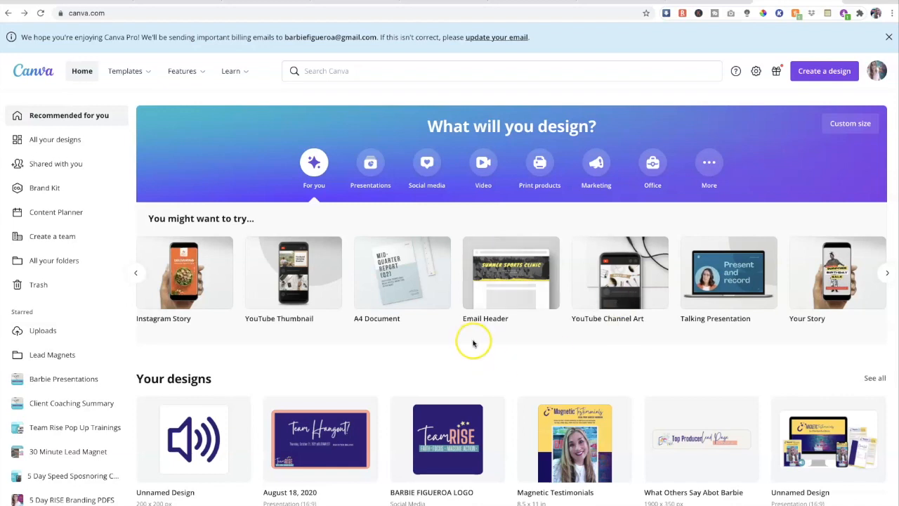
mouse_move(450, 337)
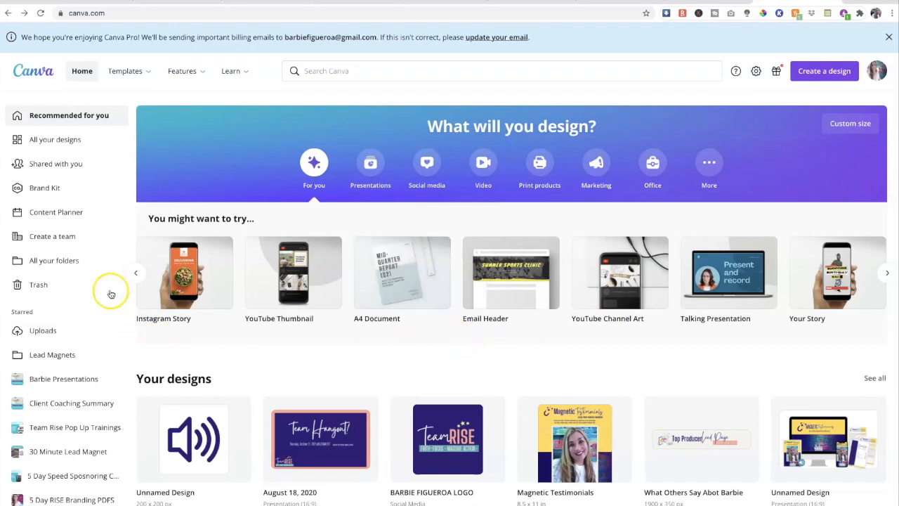
Step: Open the brand kit named Sample Brand Kit from the list of all brand kits
left_click(44, 188)
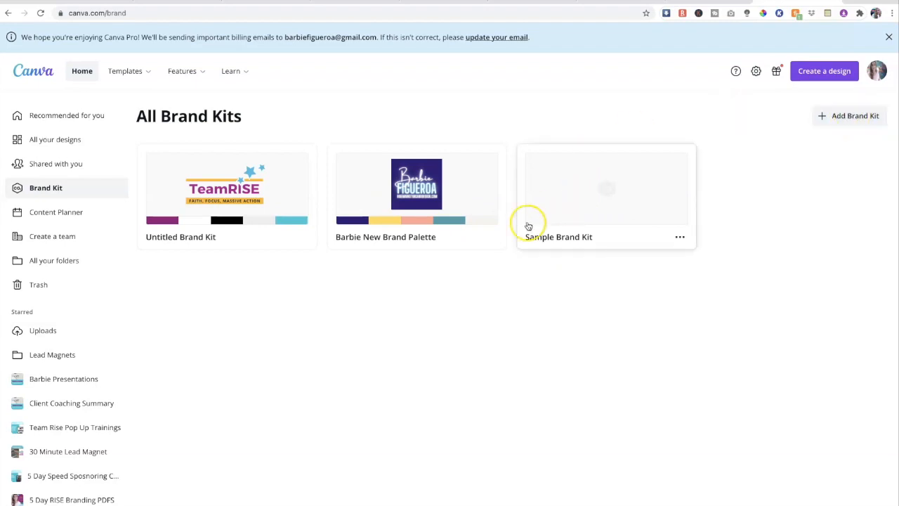
left_click(603, 196)
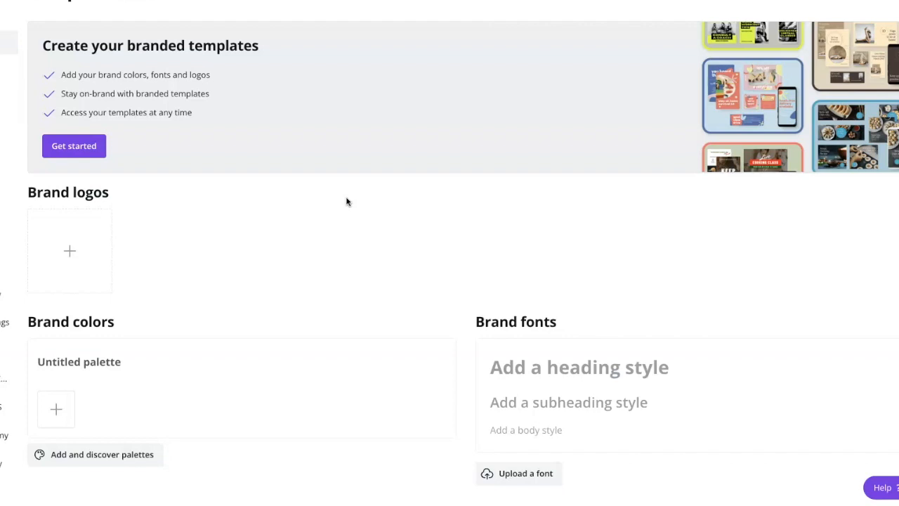
left_click(333, 199)
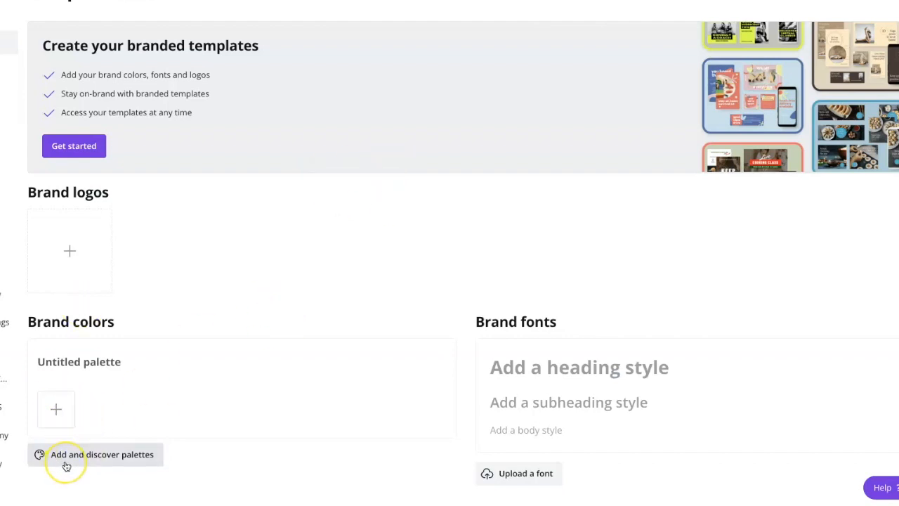
Step: Browse the ready-made colour palettes and add the Salmon Sushi palette to the brand colors
left_click(118, 458)
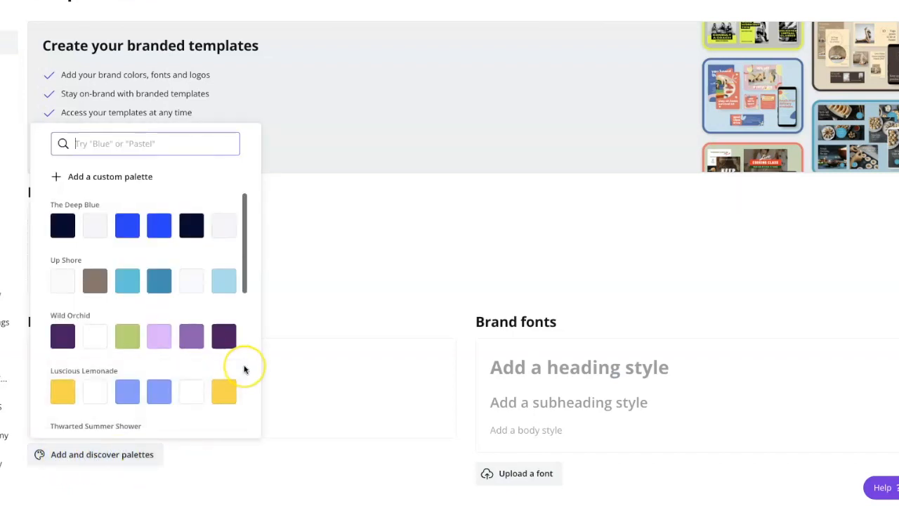
scroll(244, 369, "down", 3)
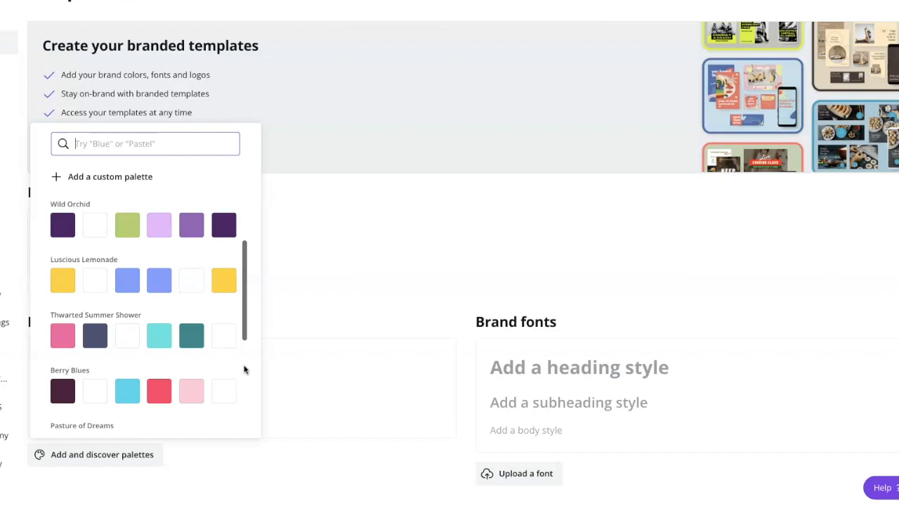
scroll(244, 370, "down", 3)
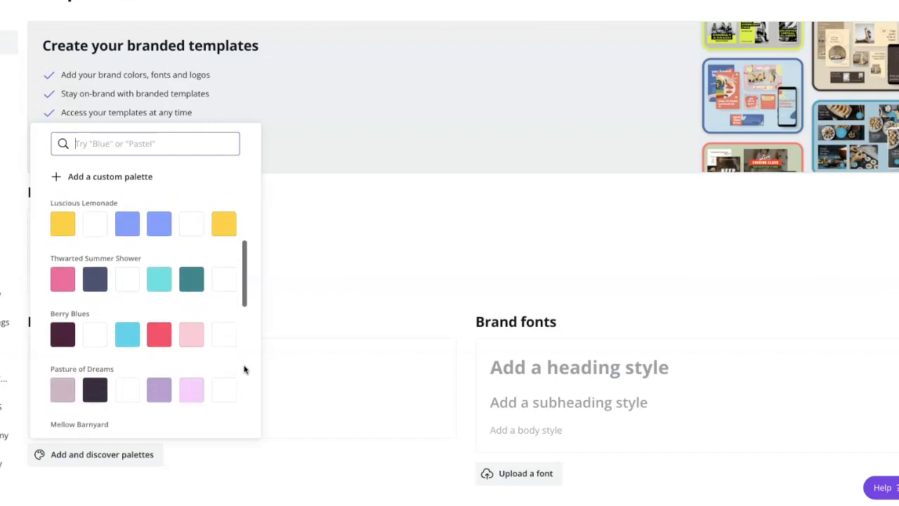
scroll(244, 369, "down", 1)
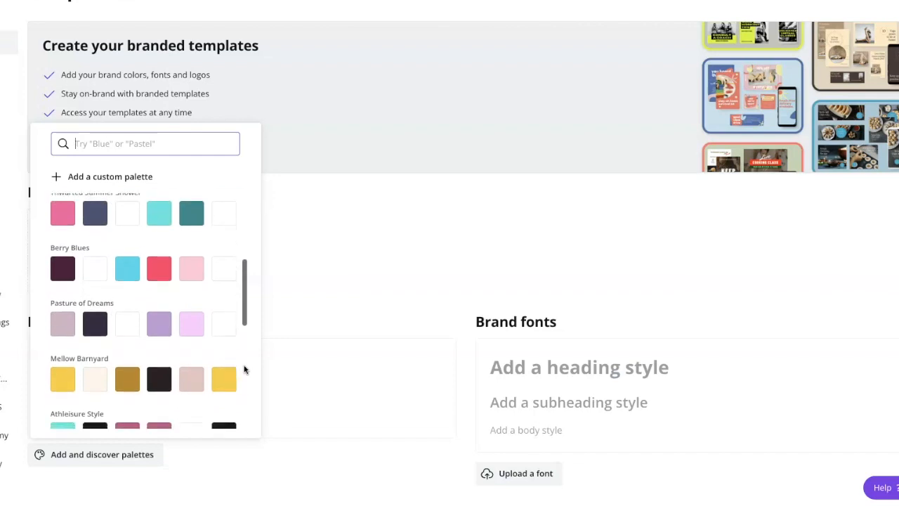
scroll(245, 369, "down", 4)
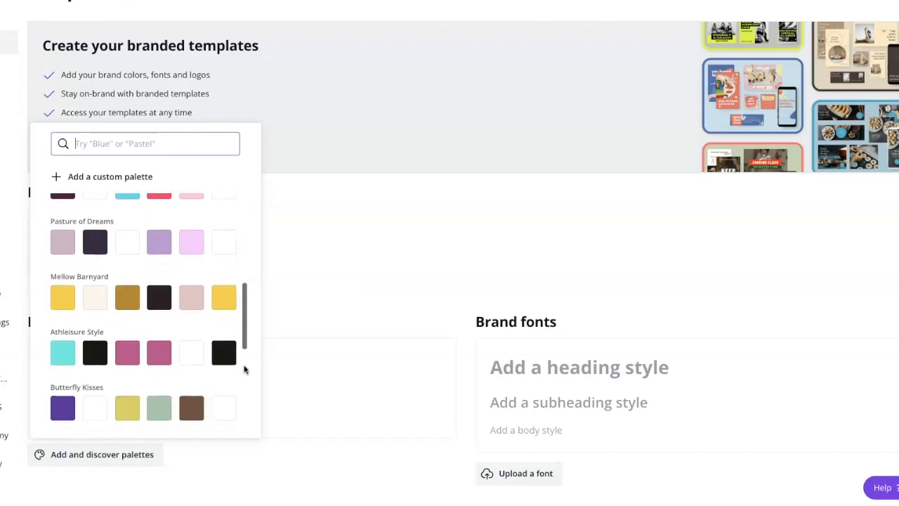
scroll(244, 370, "down", 8)
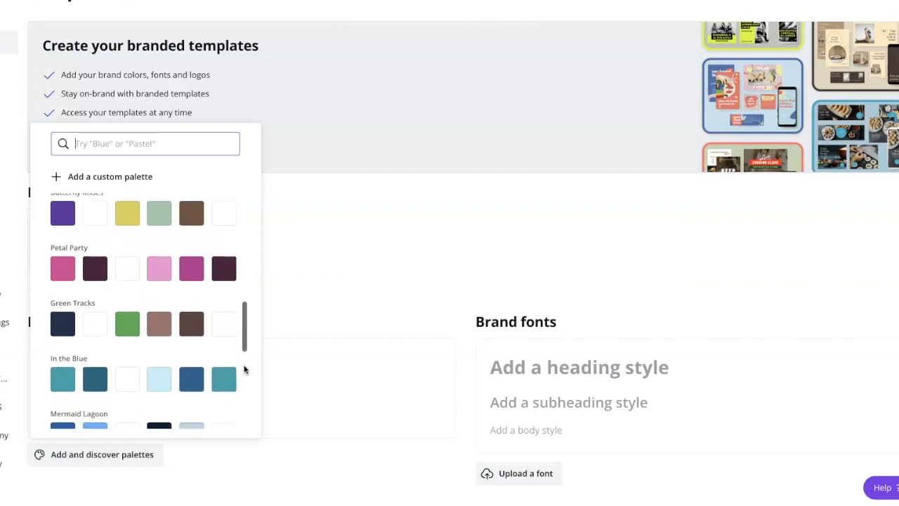
scroll(244, 370, "down", 4)
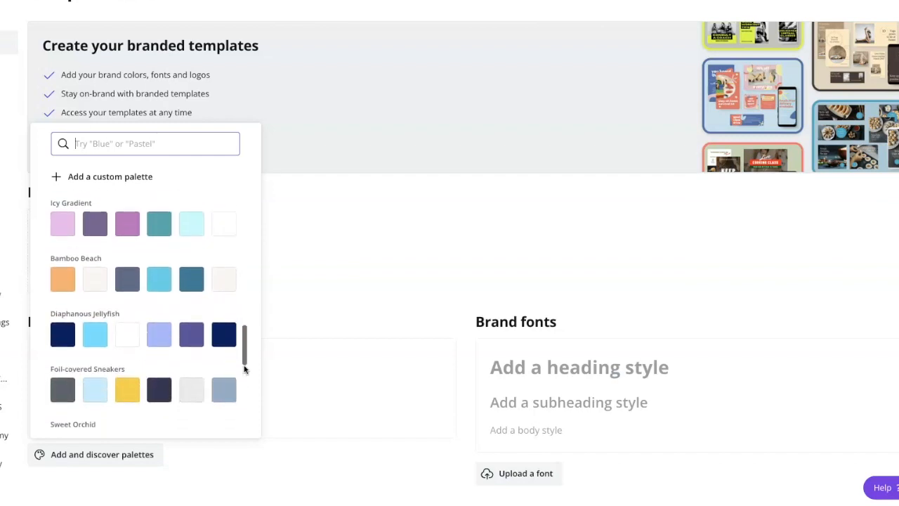
scroll(245, 370, "down", 4)
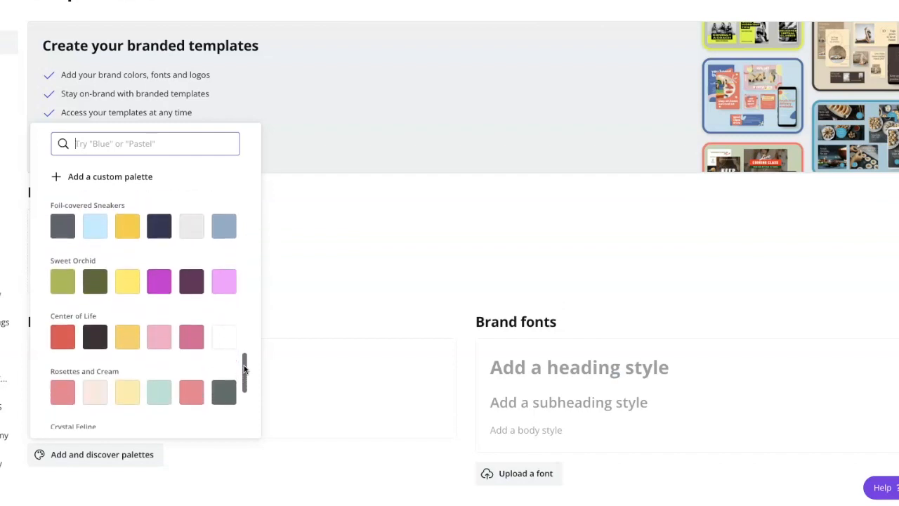
scroll(245, 369, "down", 4)
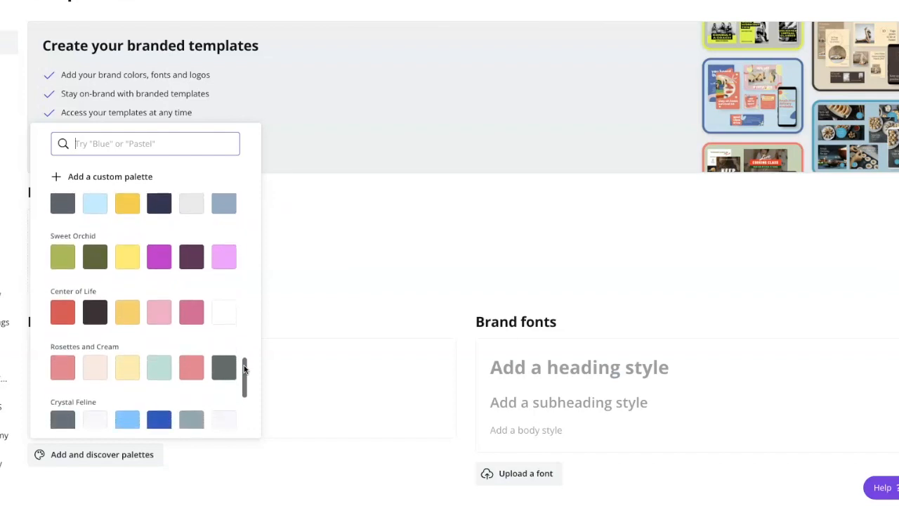
scroll(244, 370, "down", 5)
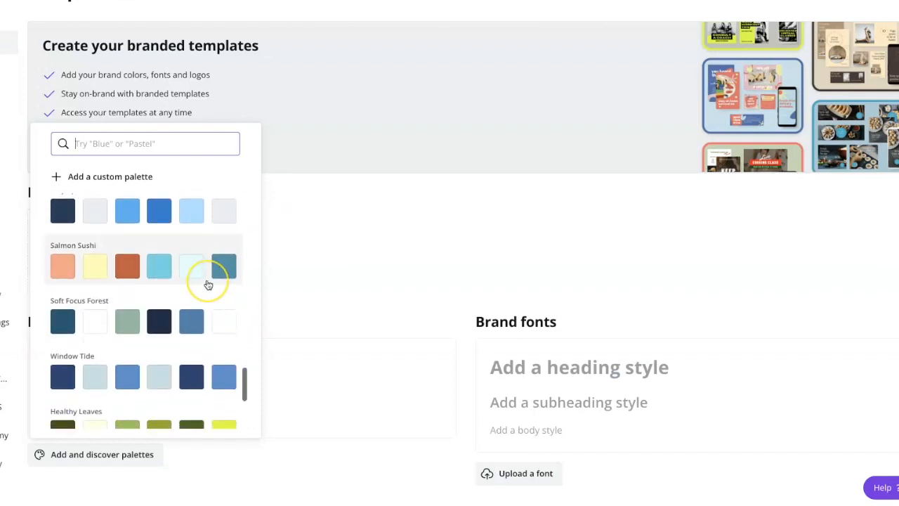
left_click(206, 285)
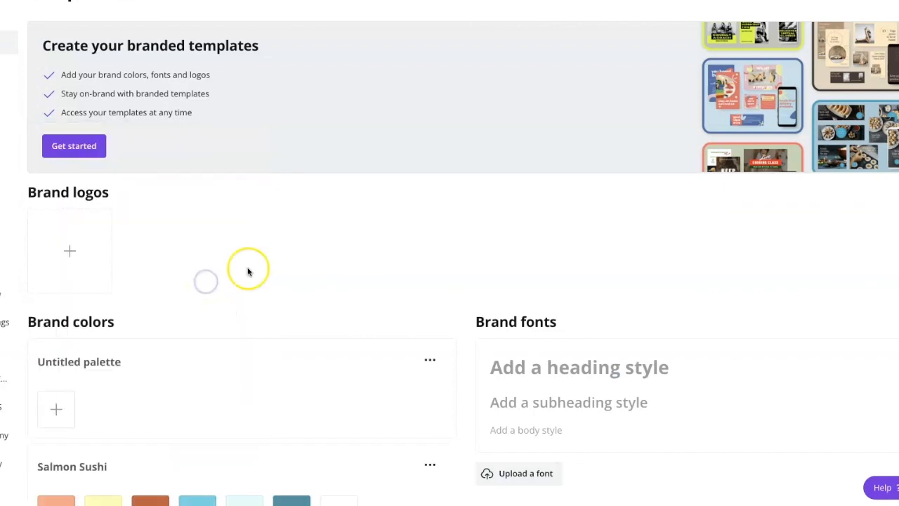
scroll(255, 283, "down", 2)
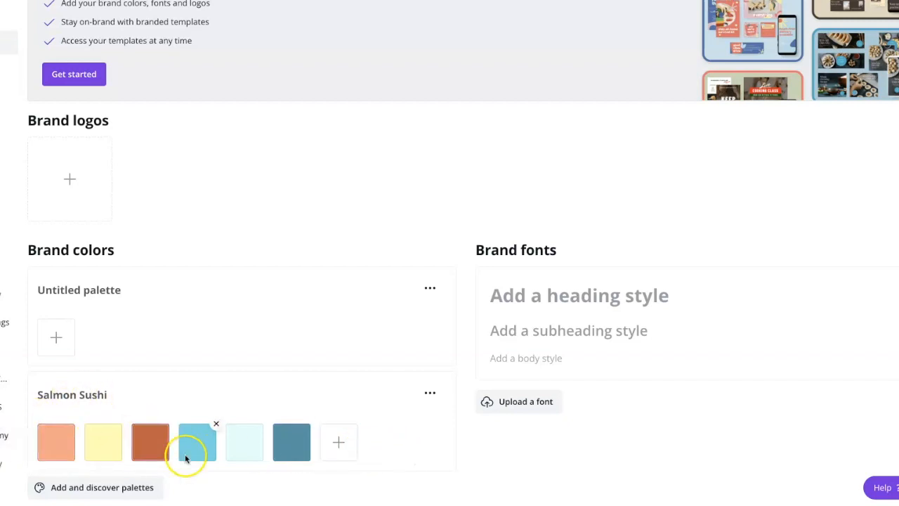
Step: Set the brand heading font to Montserrat and the subheading font to Gistesy, keeping the default sizes
left_click(524, 300)
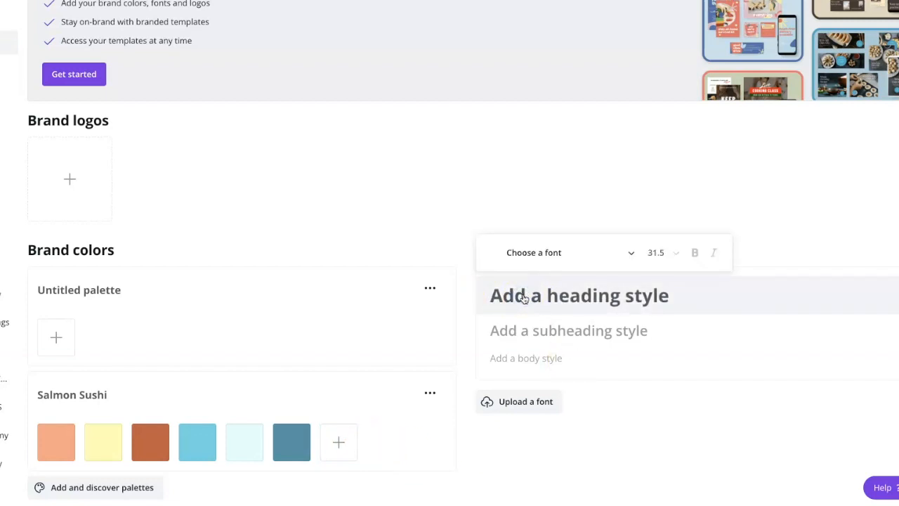
left_click(550, 252)
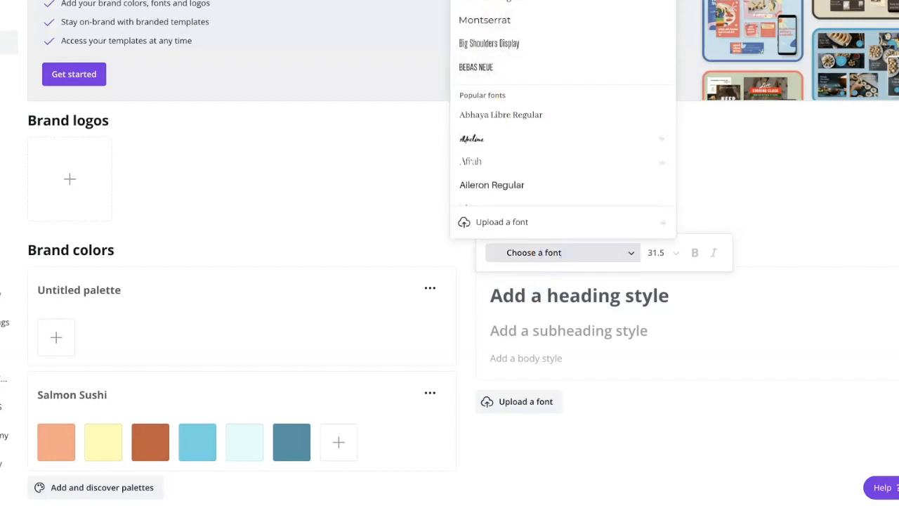
left_click(497, 21)
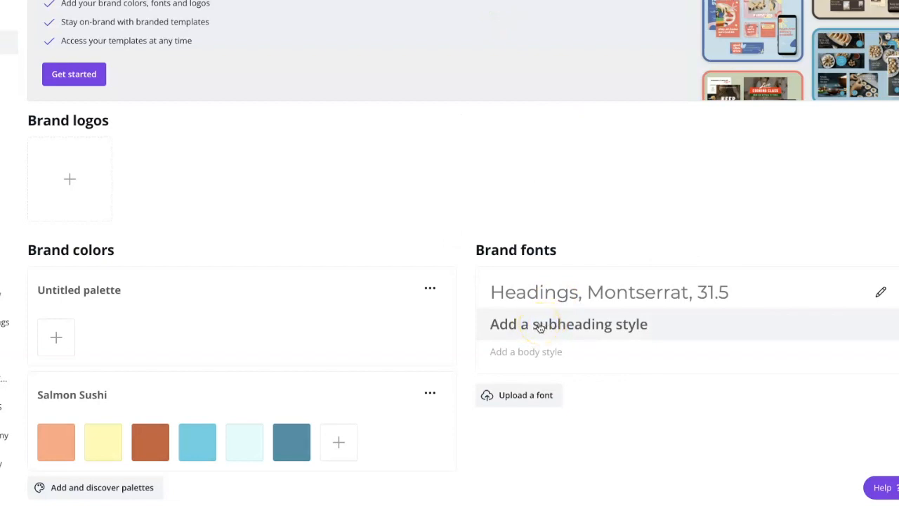
left_click(539, 328)
left_click(545, 284)
left_click(492, 30)
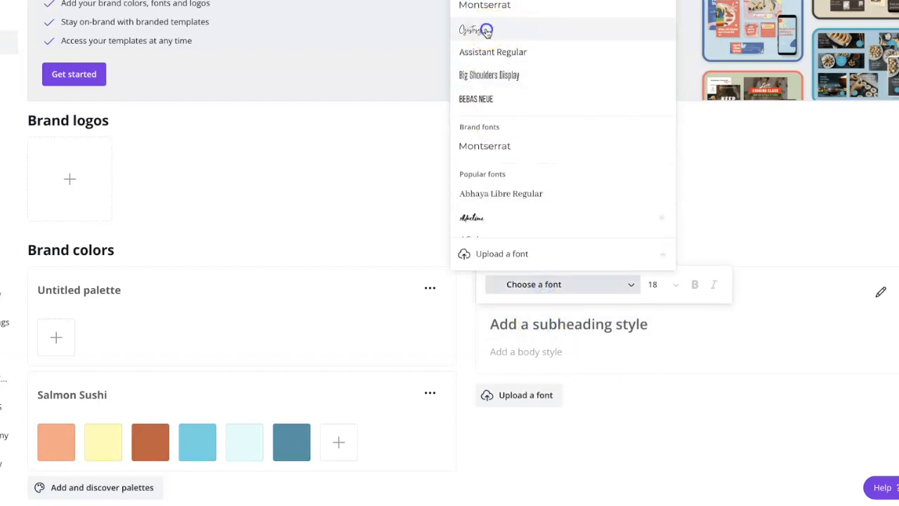
Step: Set the brand kit's body text font to Bebas Neue
left_click(541, 355)
left_click(546, 317)
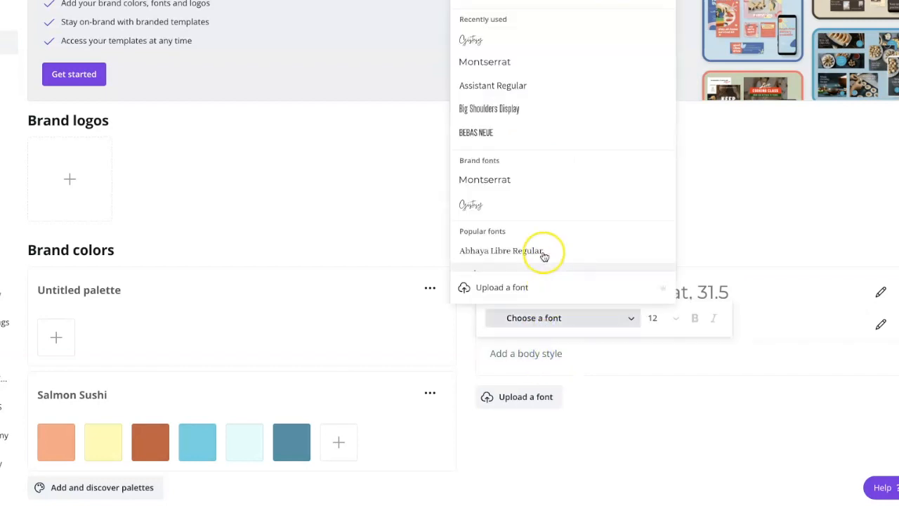
left_click(492, 132)
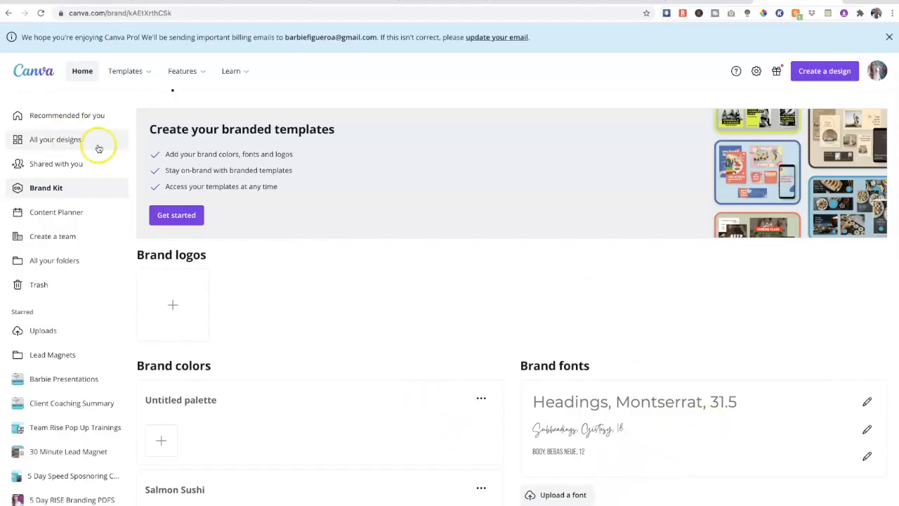
Step: Create a blank Email Header design from the home page and apply the "You Heard It Here" template to it
left_click(63, 189)
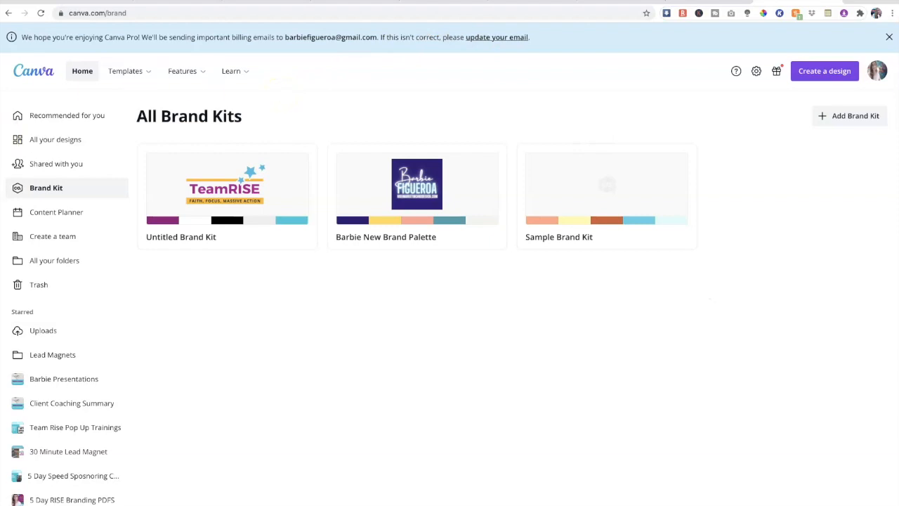
left_click(83, 71)
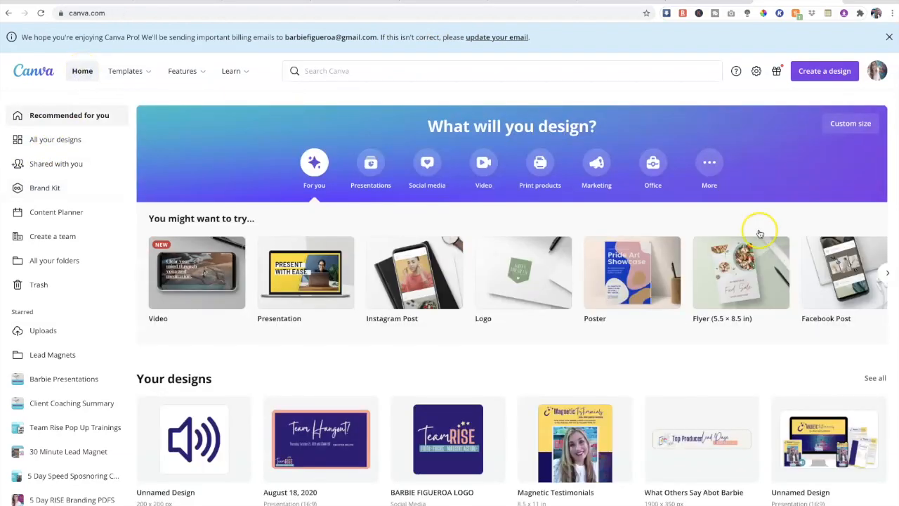
left_click(883, 274)
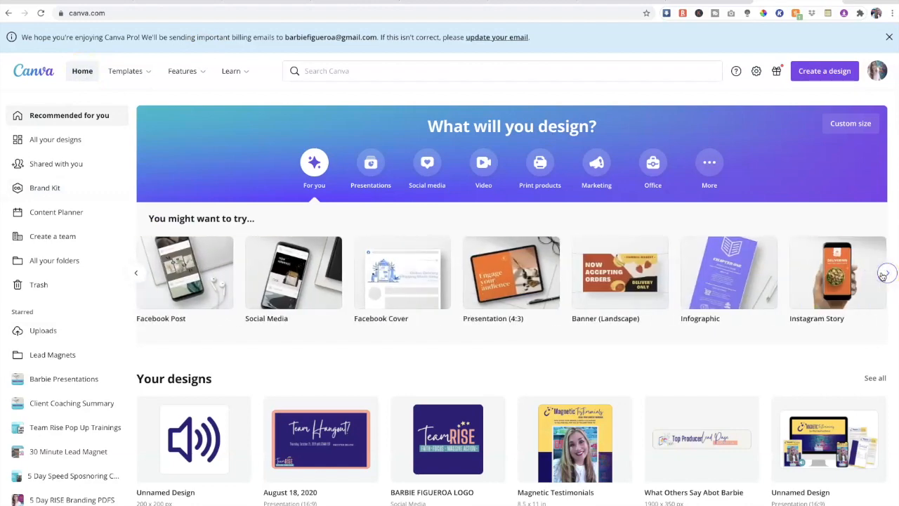
left_click(883, 274)
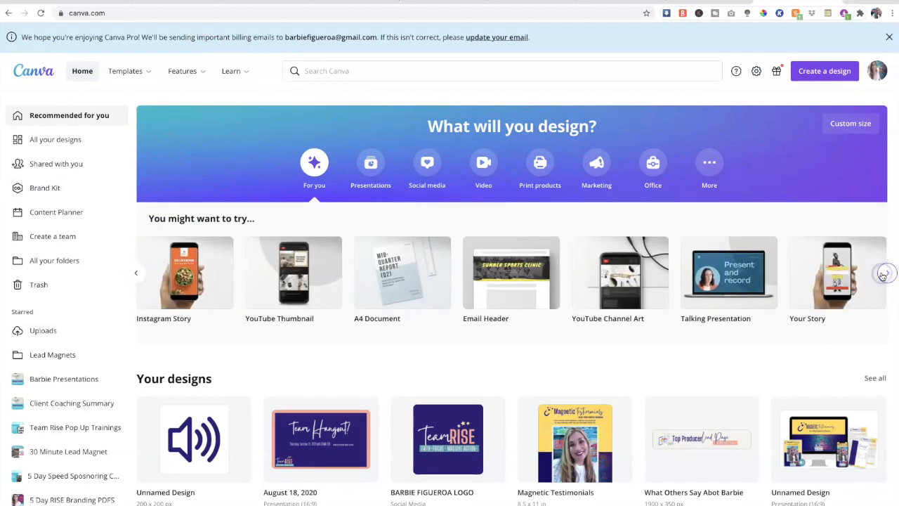
left_click(524, 293)
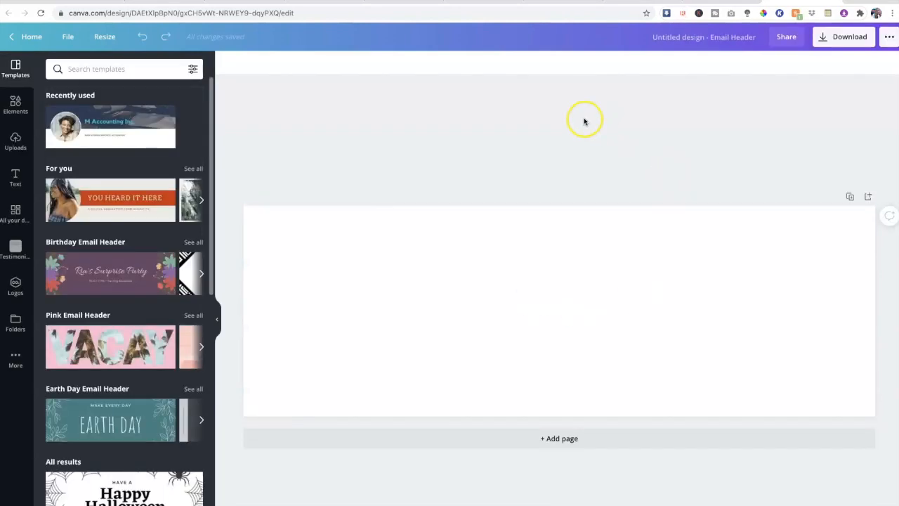
left_click(144, 217)
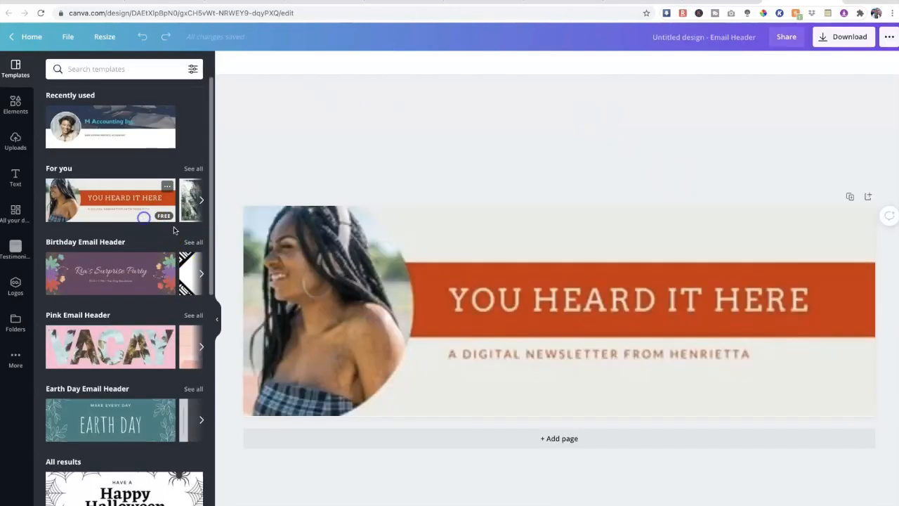
Step: Replace the template photo with the uploaded portrait of the blonde woman against a colourful brick wall
left_click(322, 251)
left_click(264, 230)
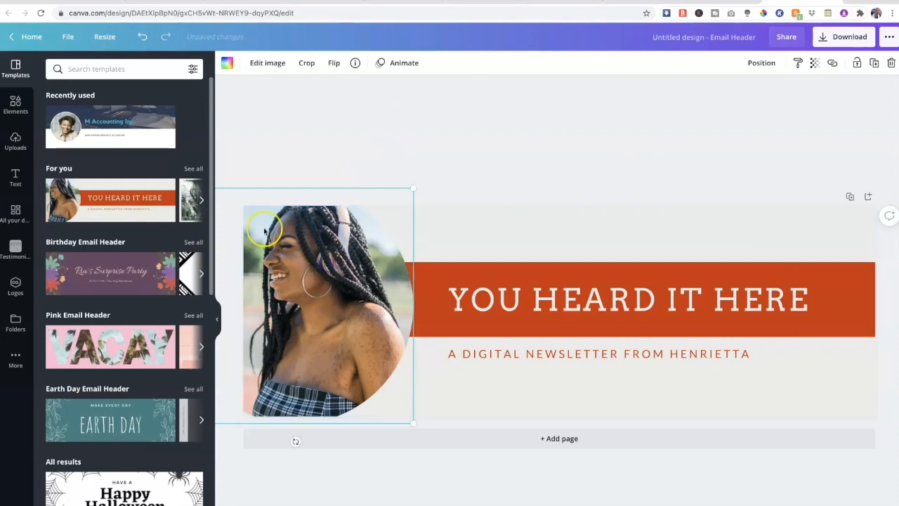
left_click(14, 140)
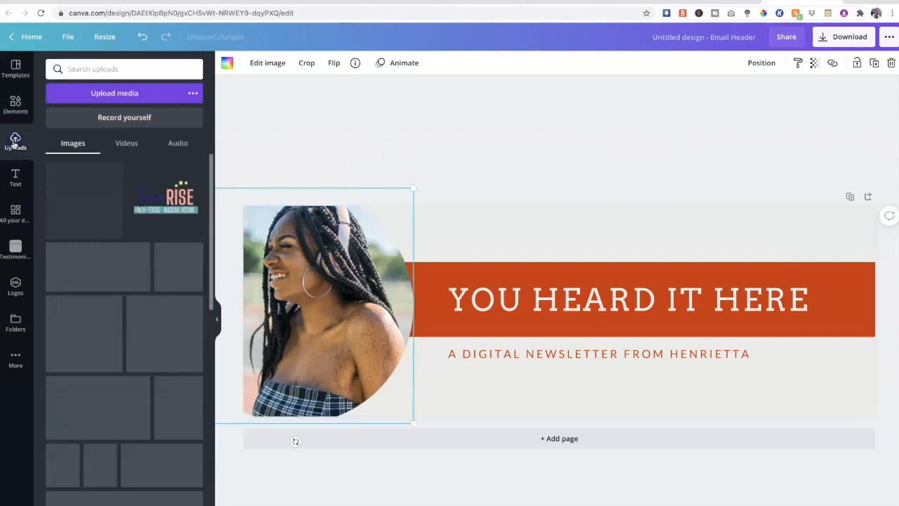
scroll(112, 300, "down", 8)
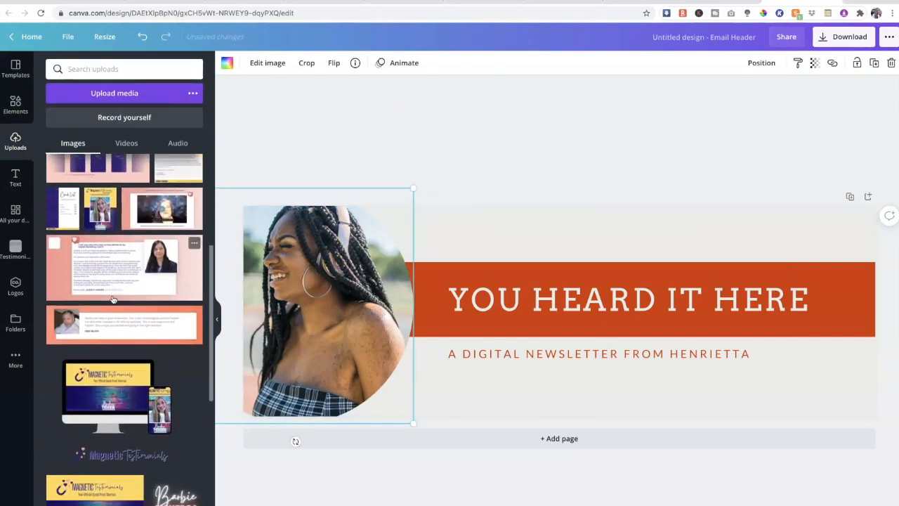
scroll(112, 300, "down", 15)
scroll(112, 300, "down", 5)
scroll(114, 300, "up", 6)
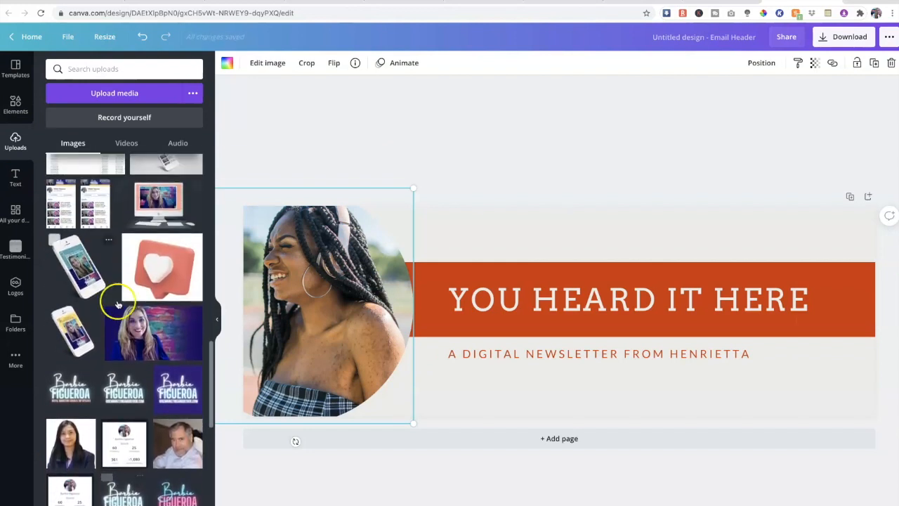
left_click_drag(130, 334, 285, 306)
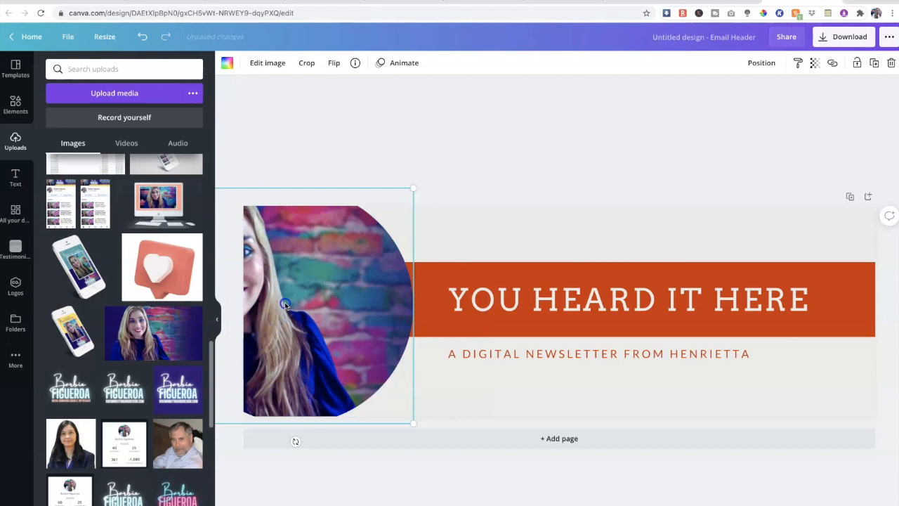
Step: Reposition the portrait inside its crop so the woman's whole face shows within the rounded photo shape
left_click(307, 63)
left_click_drag(295, 269, 331, 261)
left_click(373, 132)
left_click(374, 134)
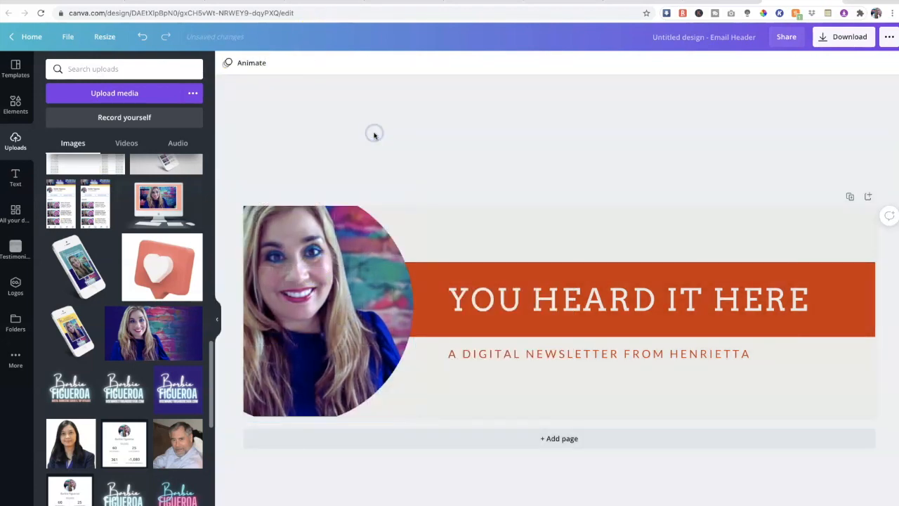
Step: Switch the color choices to the Sample Brand Kit and recolor the orange title band with the dark teal from Salmon Sushi
left_click(867, 288)
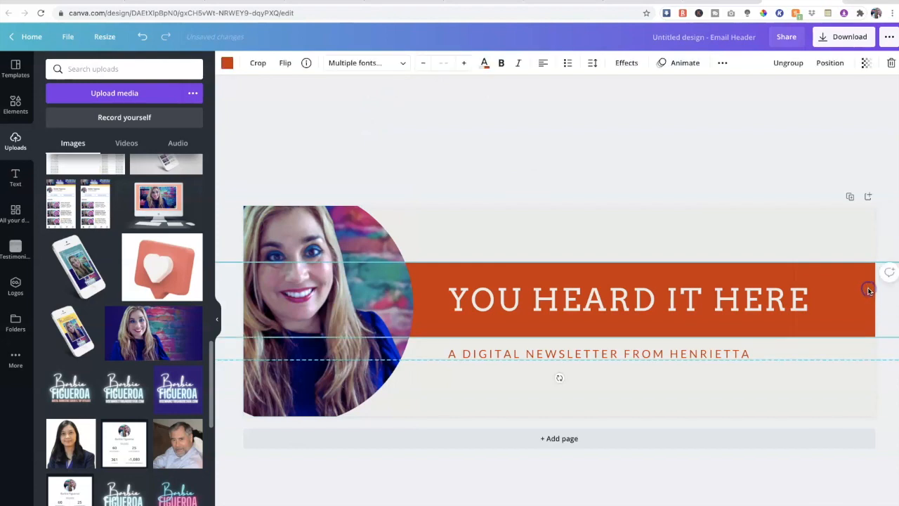
left_click(227, 63)
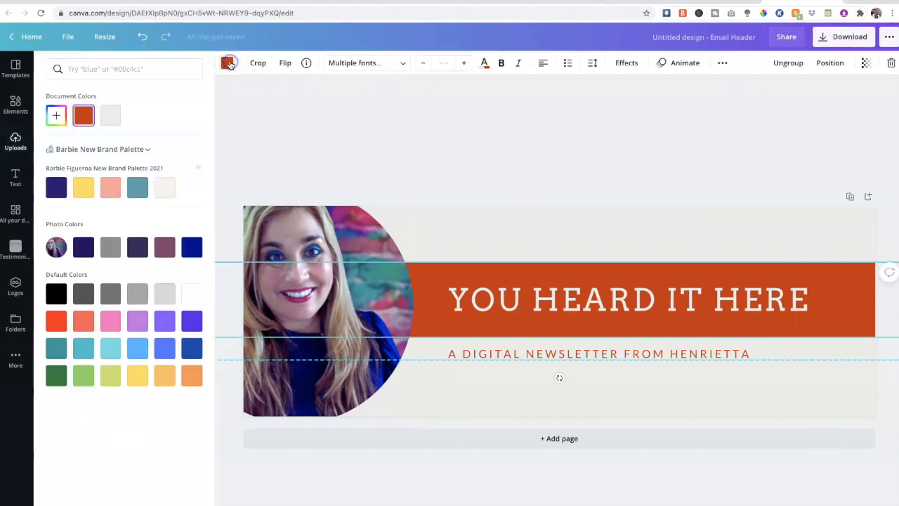
left_click(148, 149)
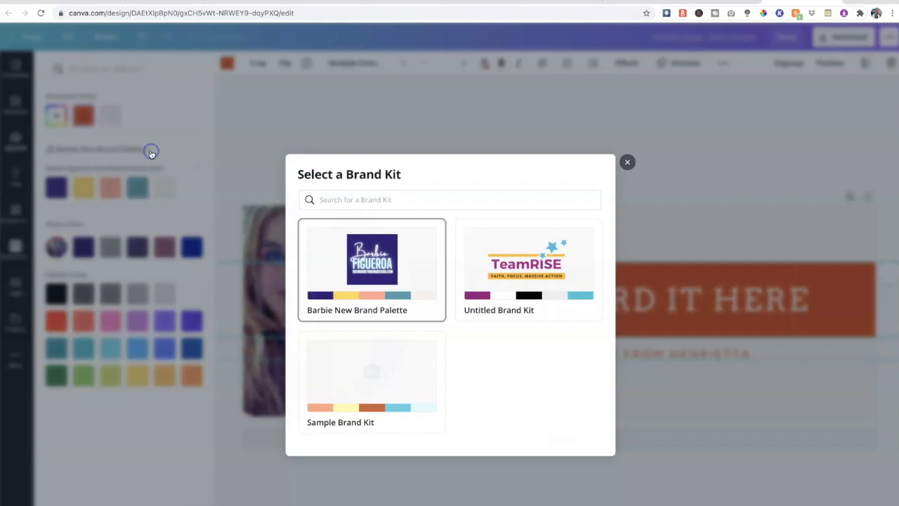
left_click(414, 379)
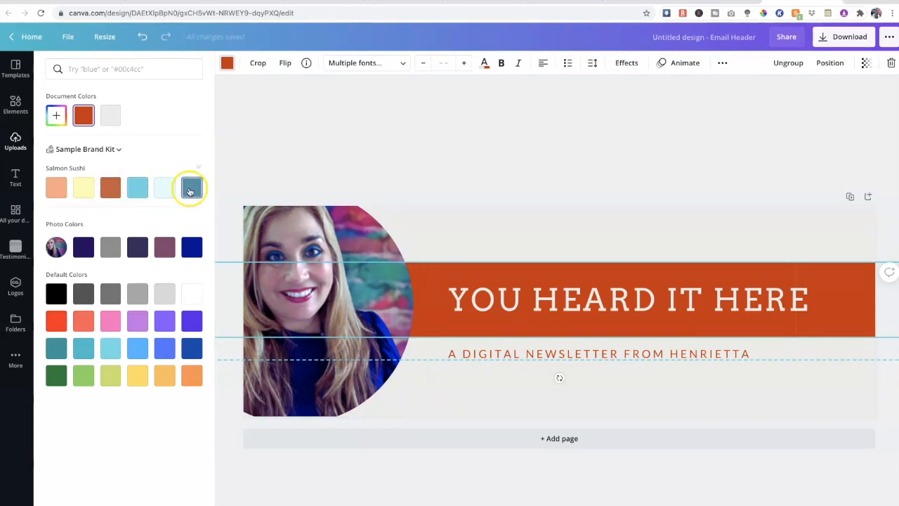
left_click(191, 188)
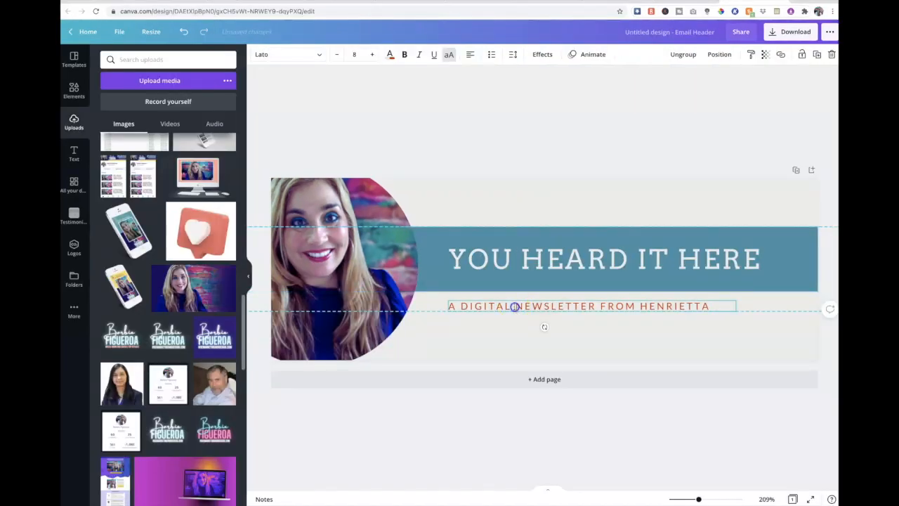
Step: Recolor the subtitle text below the band with the rust brown from the Salmon Sushi palette
double_click(517, 307)
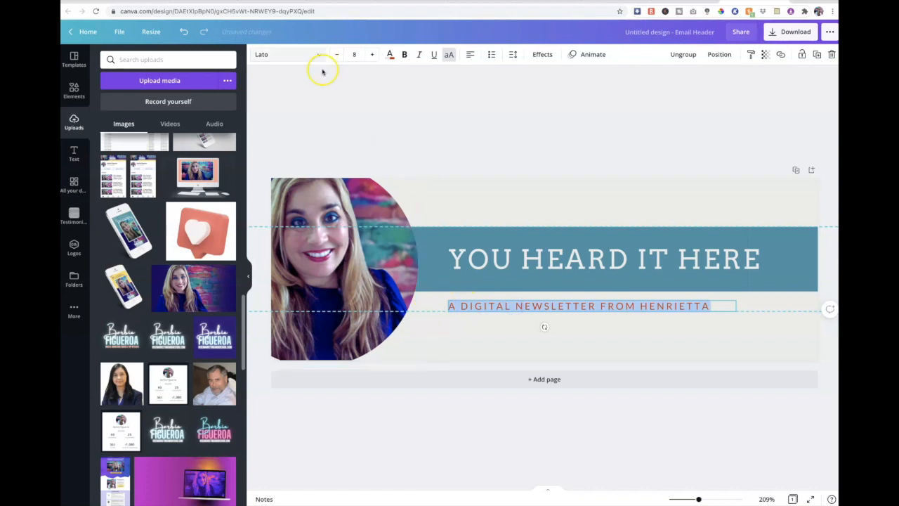
left_click(389, 55)
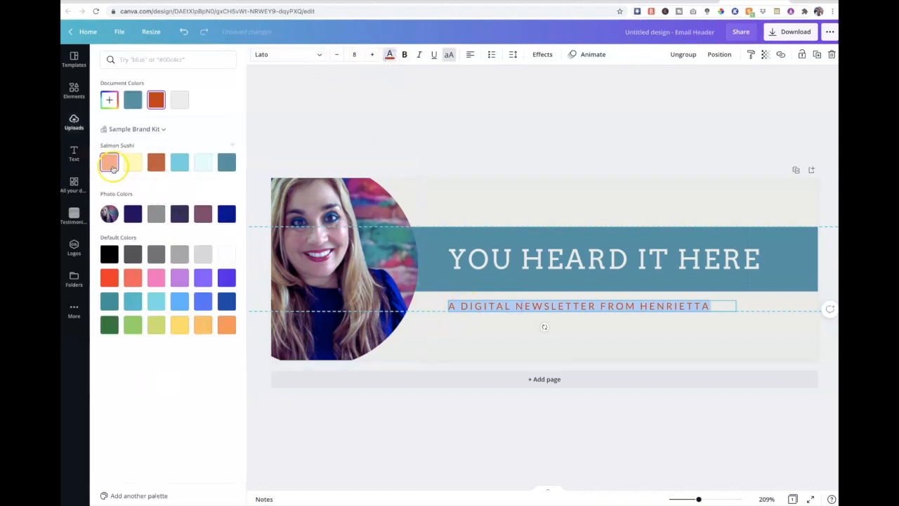
left_click(155, 164)
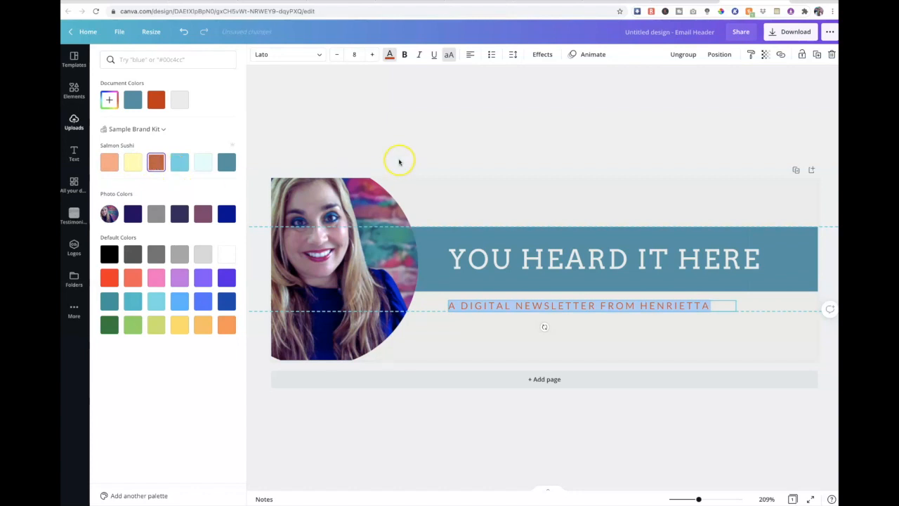
Step: Try the salmon and pale yellow brand colors on the header background and settle on the pale aqua
left_click(445, 199)
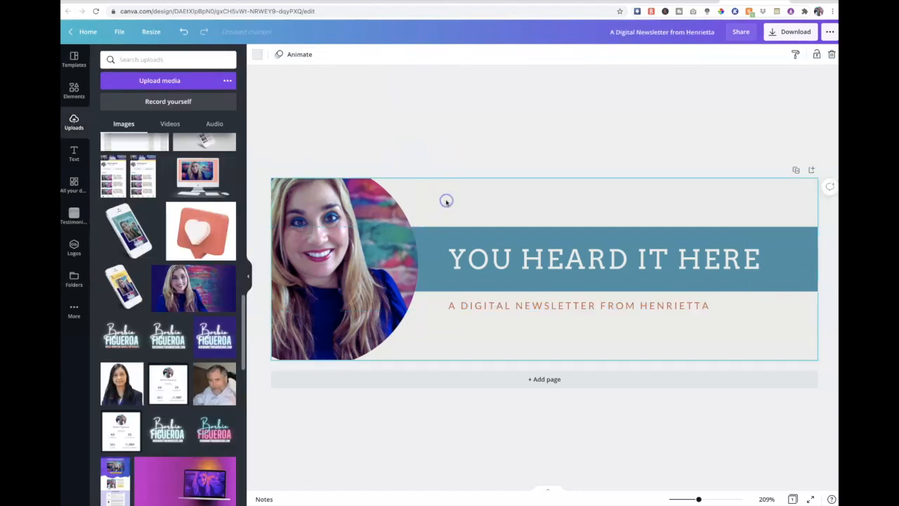
left_click(257, 56)
left_click(202, 164)
left_click(109, 166)
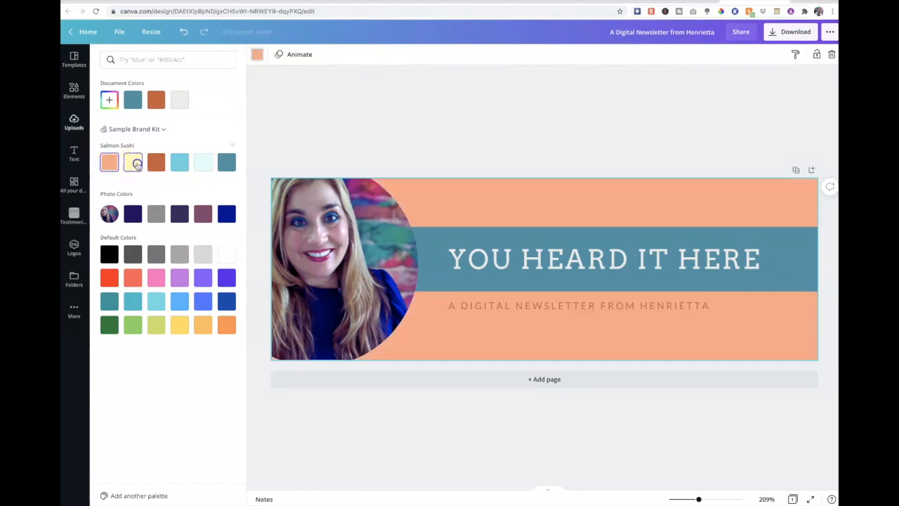
left_click(134, 164)
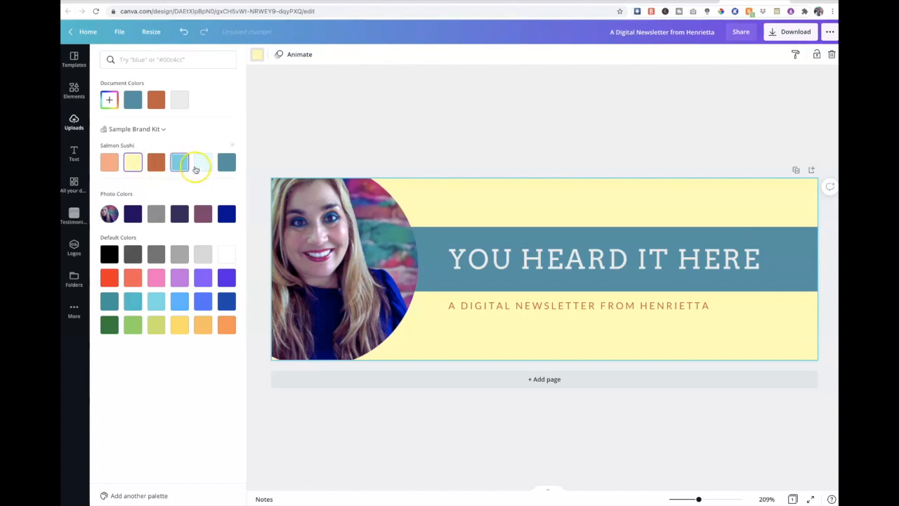
left_click(202, 165)
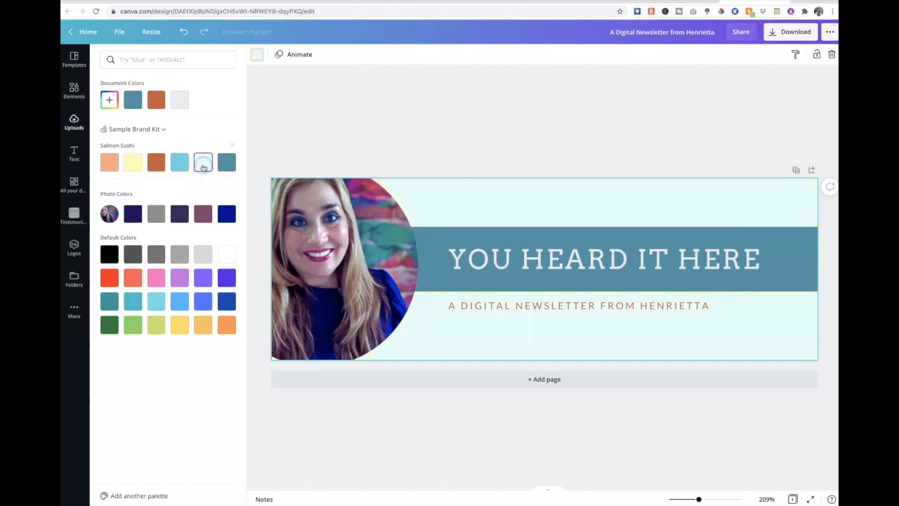
Step: Try other Salmon Sushi colors such as rust brown and salmon on the title band, and return it to dark teal
left_click(472, 240)
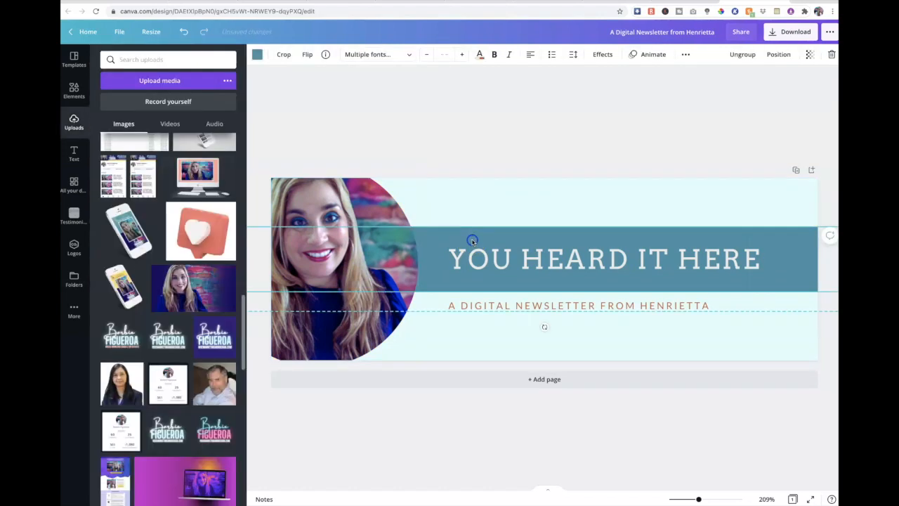
left_click(257, 54)
left_click(154, 167)
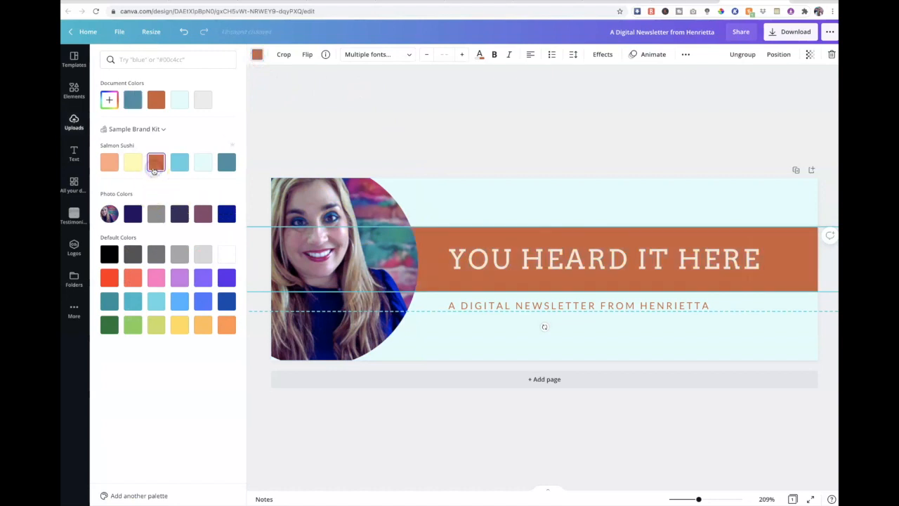
left_click(109, 164)
left_click(129, 170)
left_click(226, 163)
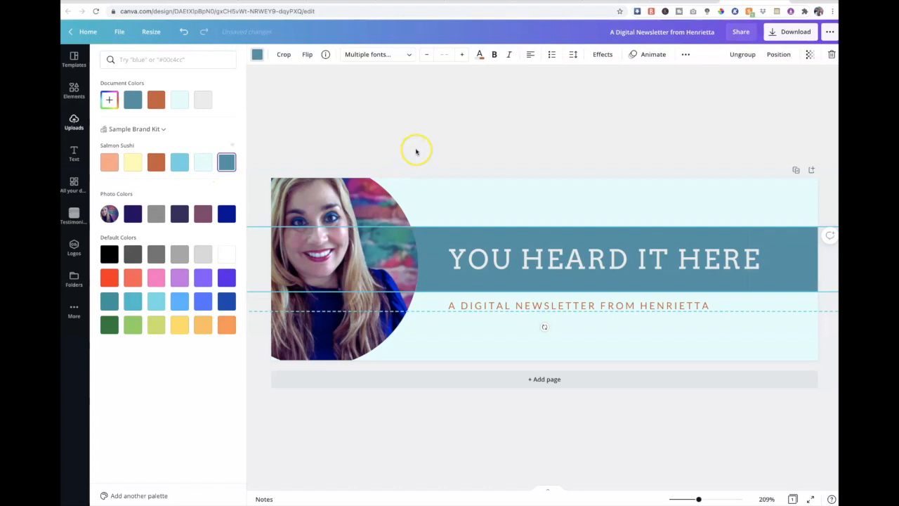
left_click(416, 150)
Step: Try Bebas Neue on the "YOU HEARD IT HERE" headline and set its font to Montserrat
double_click(464, 260)
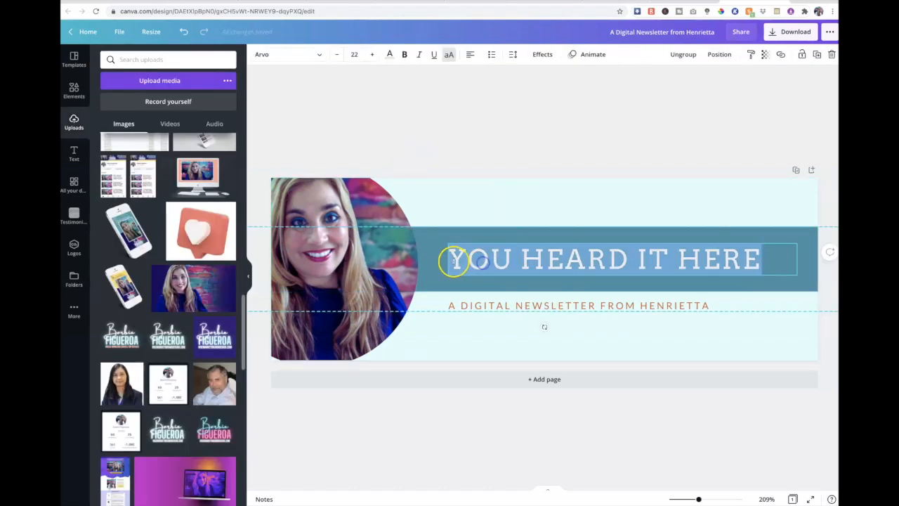
left_click(318, 56)
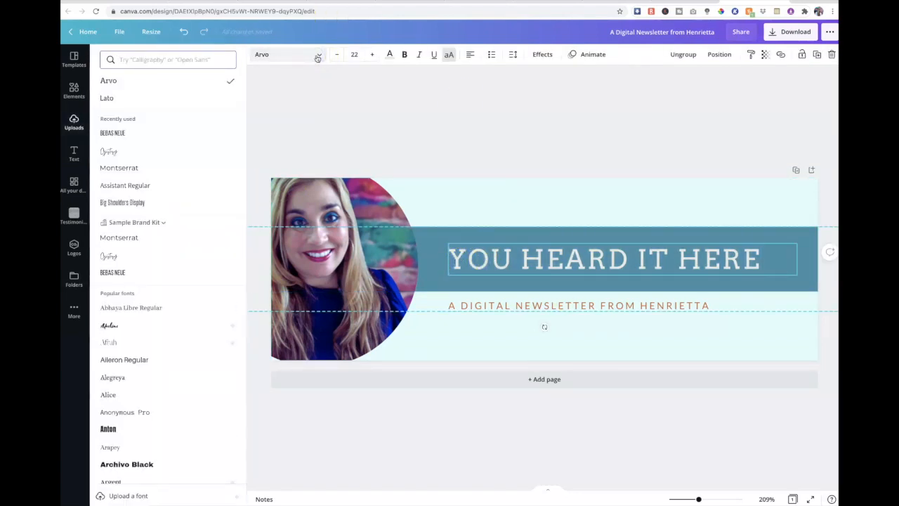
left_click(116, 133)
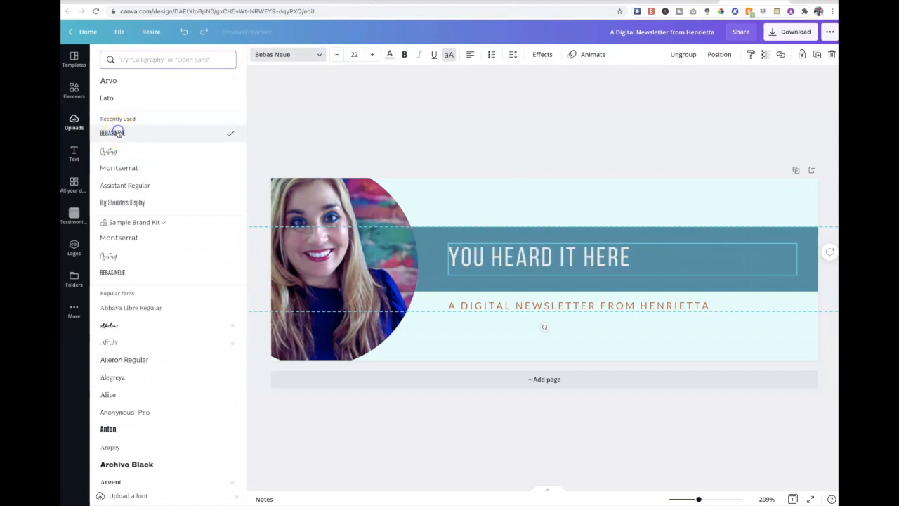
left_click(120, 167)
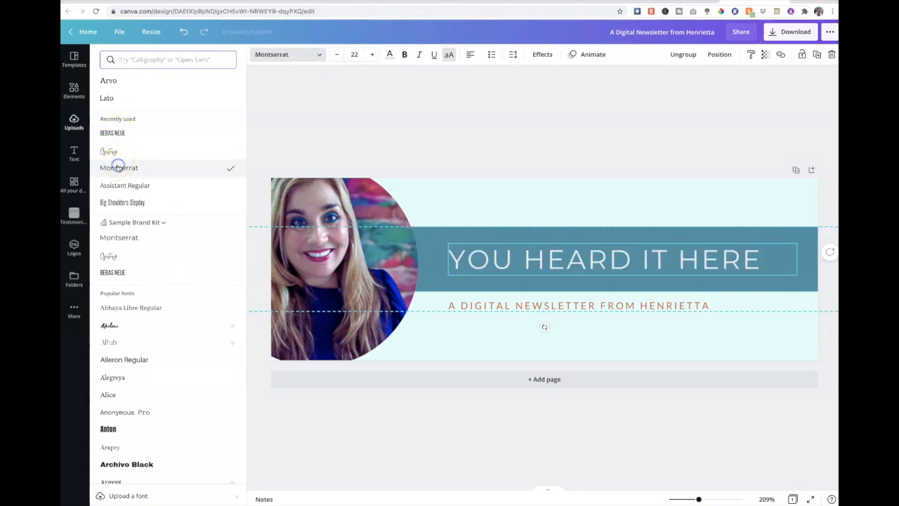
left_click(589, 151)
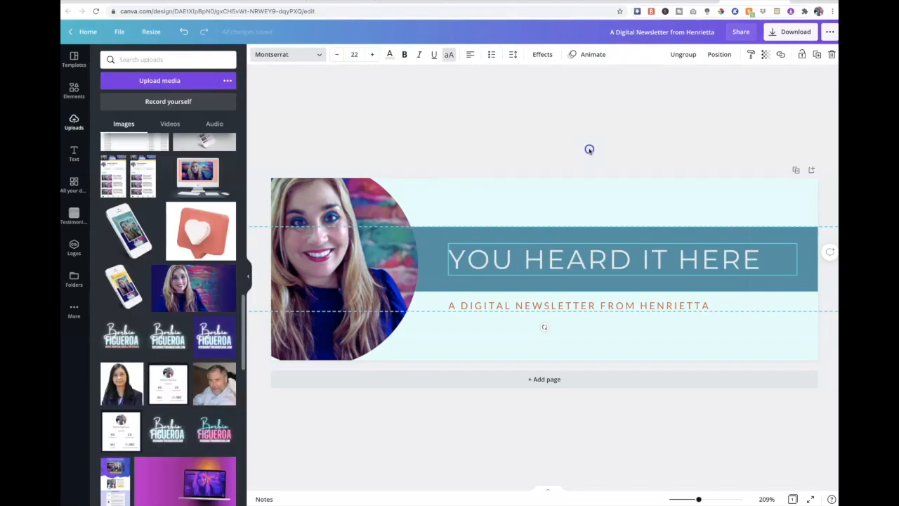
Step: Replace the "YOU HEARD IT HERE" headline with the brand owner's full name
left_click(661, 334)
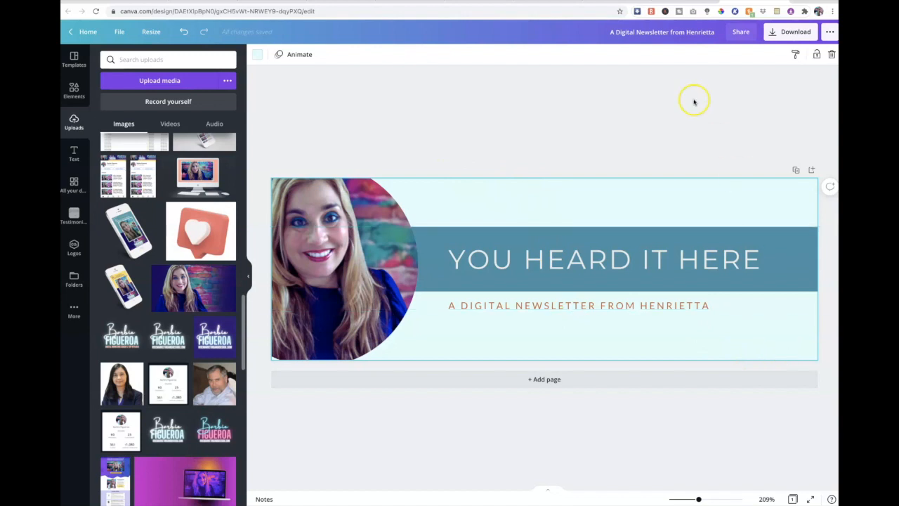
double_click(474, 267)
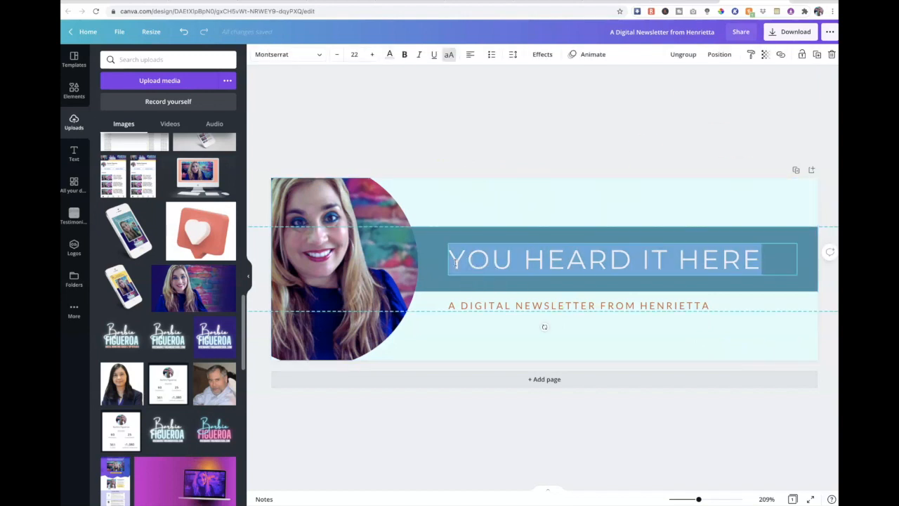
type("BARBIE FIGUEROA")
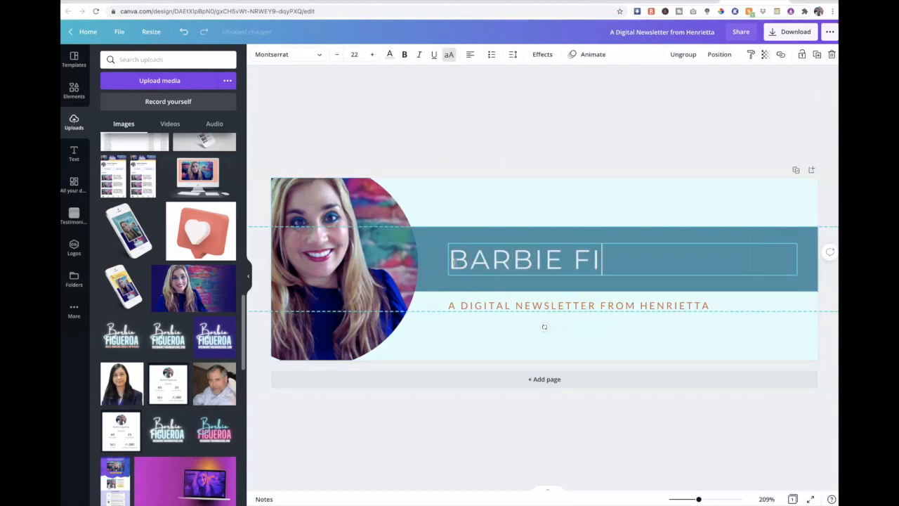
Step: Replace the subtitle text with "DIGITAL MARKETING COACH + TOP AFFILIATE"
double_click(453, 306)
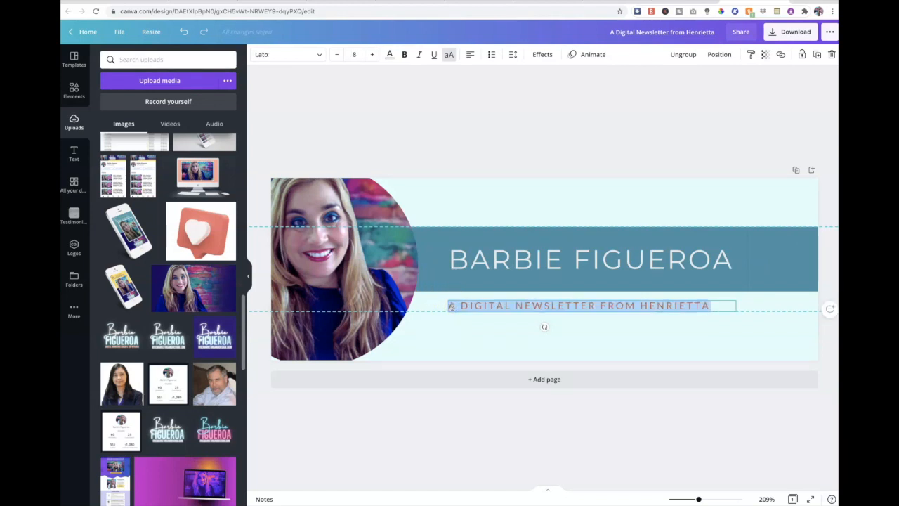
type("Dig")
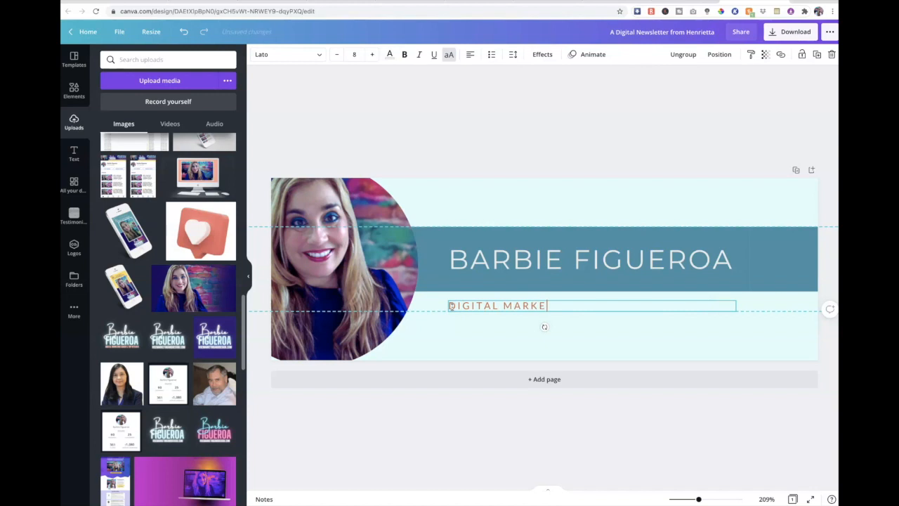
type("COACH + TOP AFFILIATE")
left_click(442, 120)
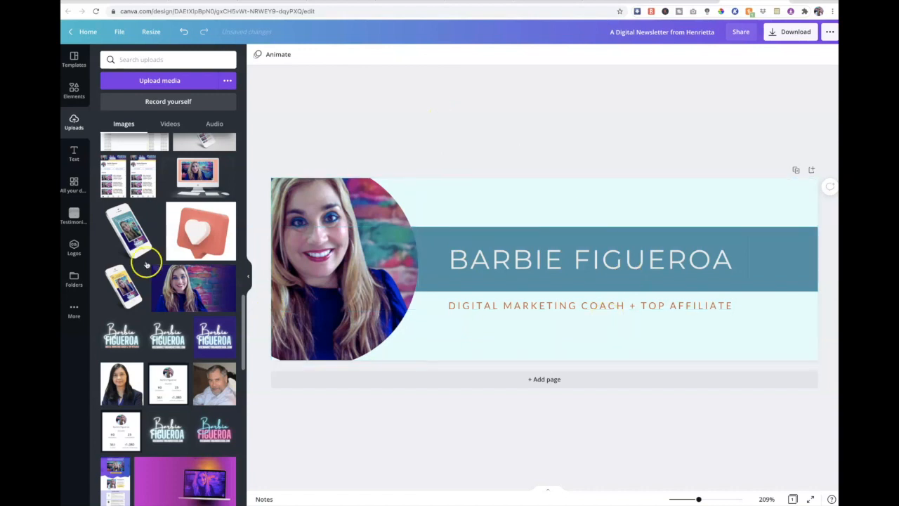
Step: Add a body text box from the brand kit and place it below the name in the teal title band
left_click(73, 156)
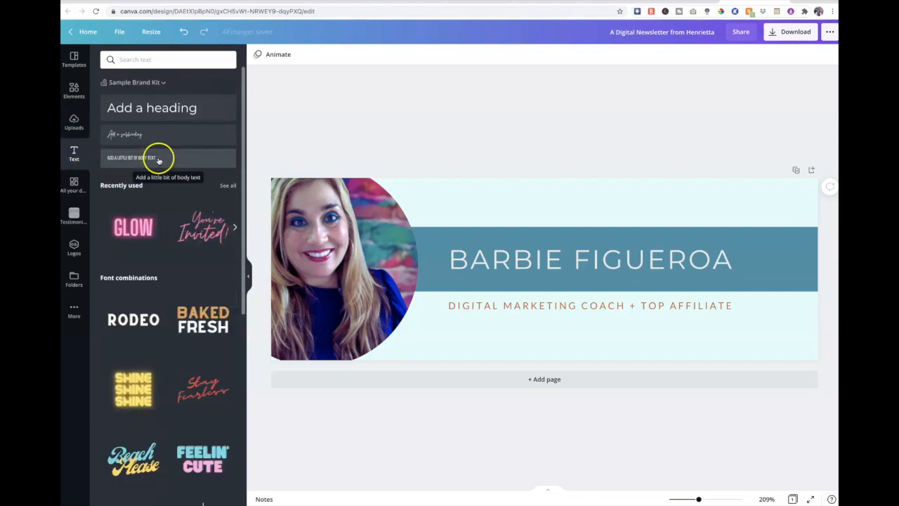
left_click(159, 160)
left_click(648, 182)
left_click_drag(607, 253, 643, 266)
double_click(615, 281)
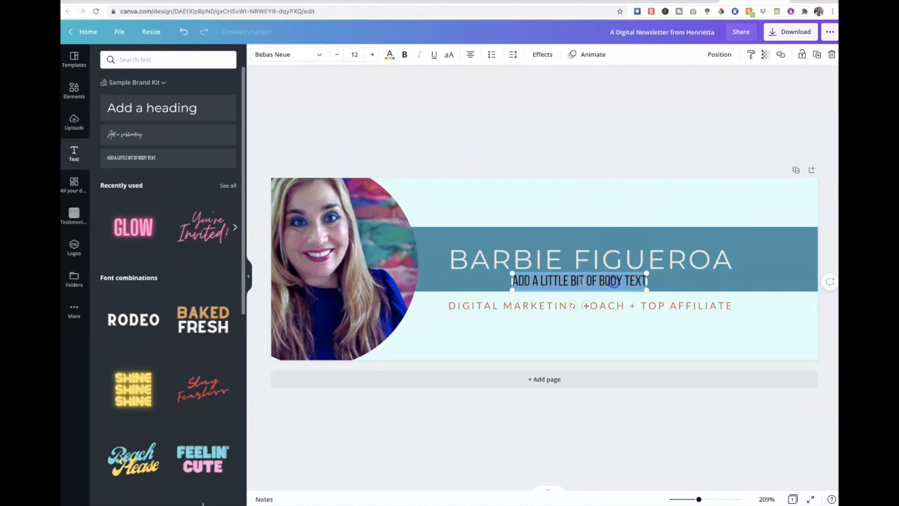
Step: Replace the placeholder body text with "RISEMARKETINGANDDESIGN.COM"
type("RISEMARKEGTIN")
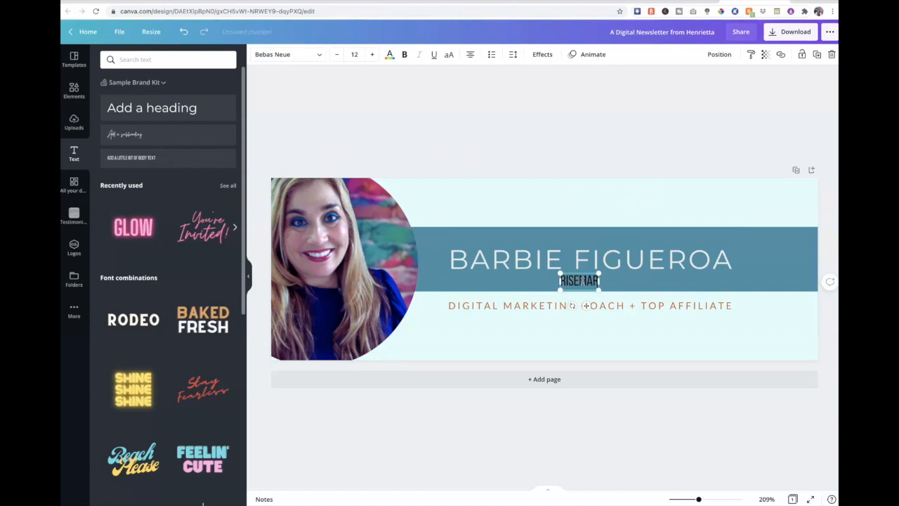
key("BackSpace")
key("BackSpace")
key("BackSpace")
key("BackSpace")
type("TINGANDDE")
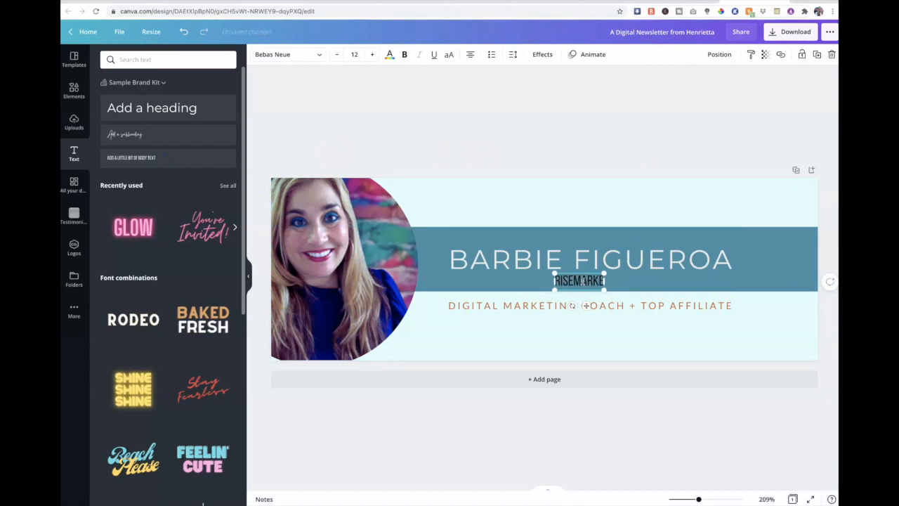
type("SIGN.CO")
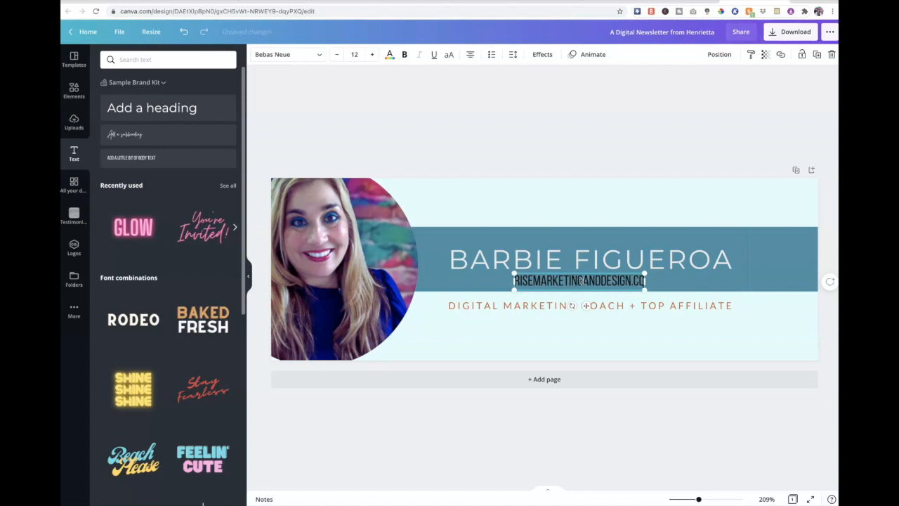
left_click(643, 281)
type("M")
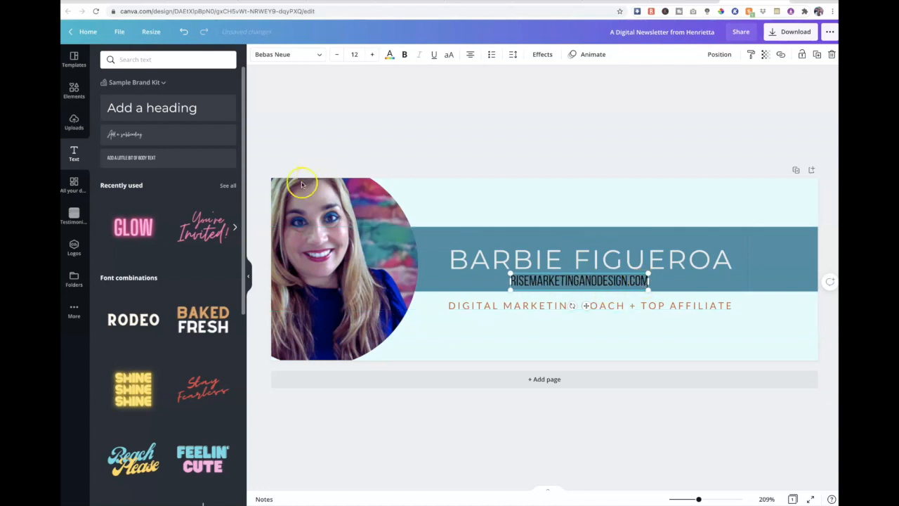
Step: Try the light yellow of the Salmon Sushi palette on the website address text
left_click(390, 54)
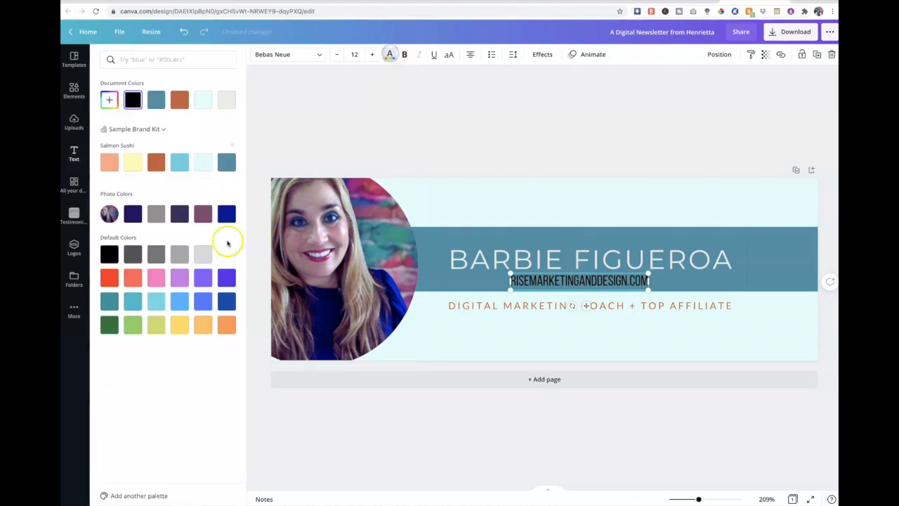
left_click(135, 164)
left_click(410, 144)
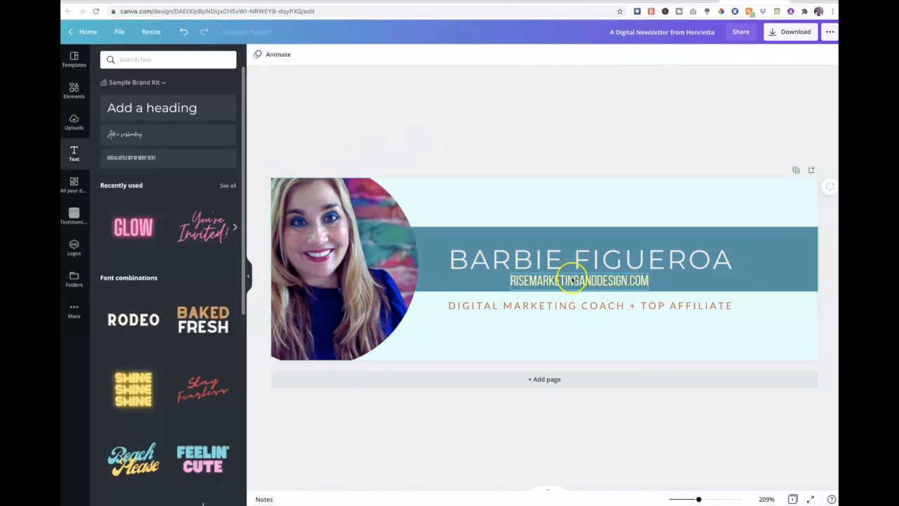
Step: Move the website address to the banner's lower-right corner and color it rust brown from the Salmon Sushi palette
mouse_move(572, 279)
left_mouse_down()
mouse_move(556, 278)
mouse_move(573, 259)
mouse_move(574, 280)
left_mouse_up()
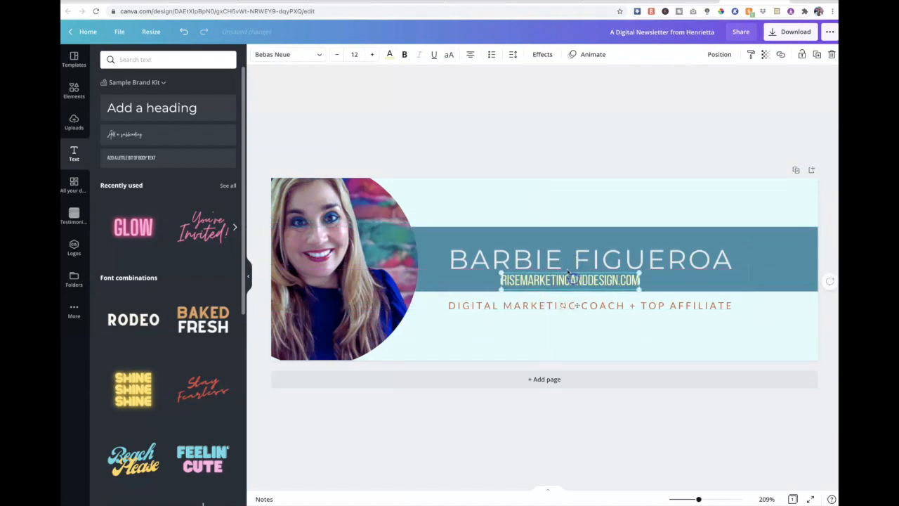
left_click_drag(586, 243, 623, 230)
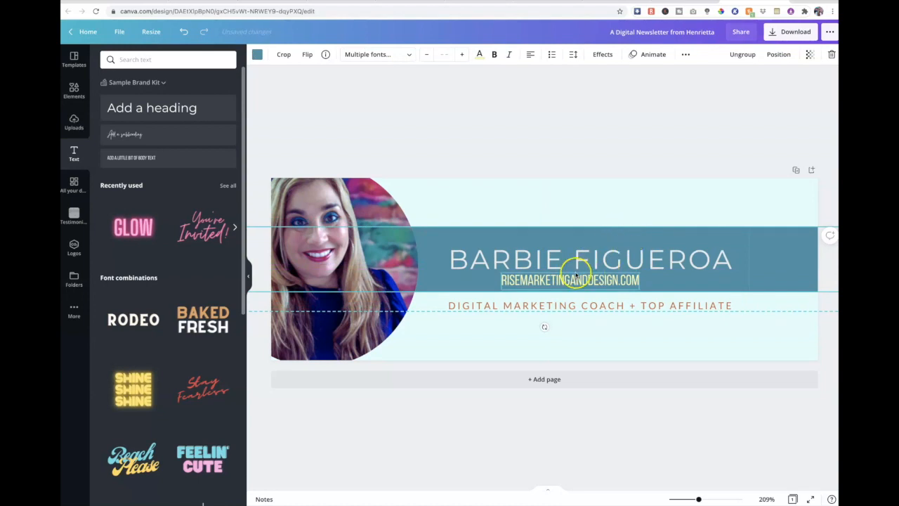
left_click_drag(569, 278, 737, 345)
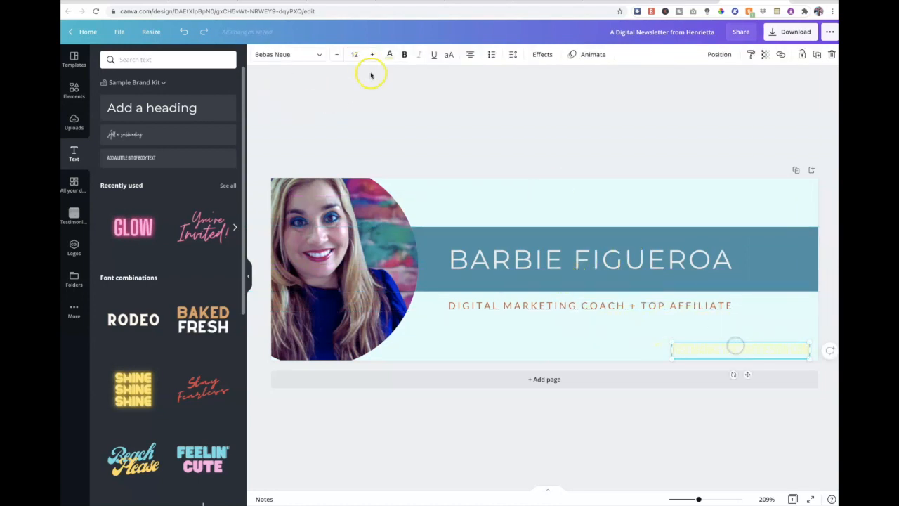
left_click(389, 54)
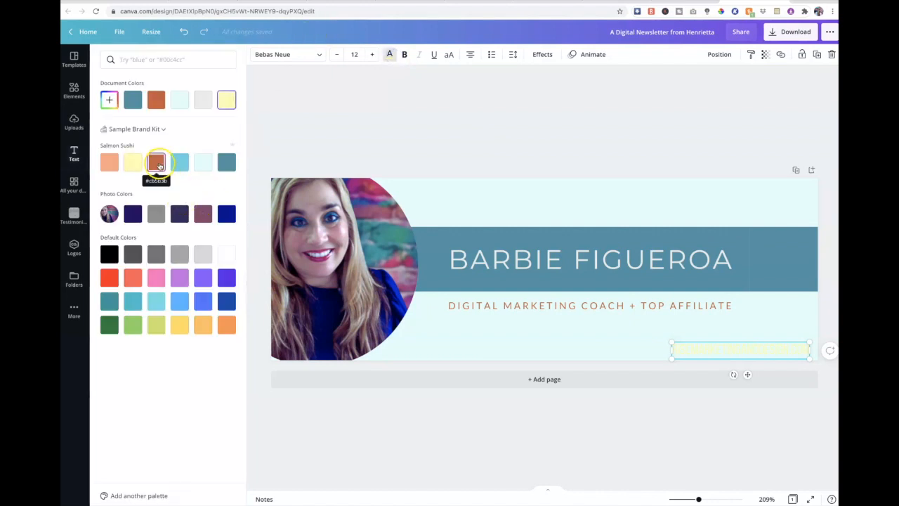
left_click(159, 164)
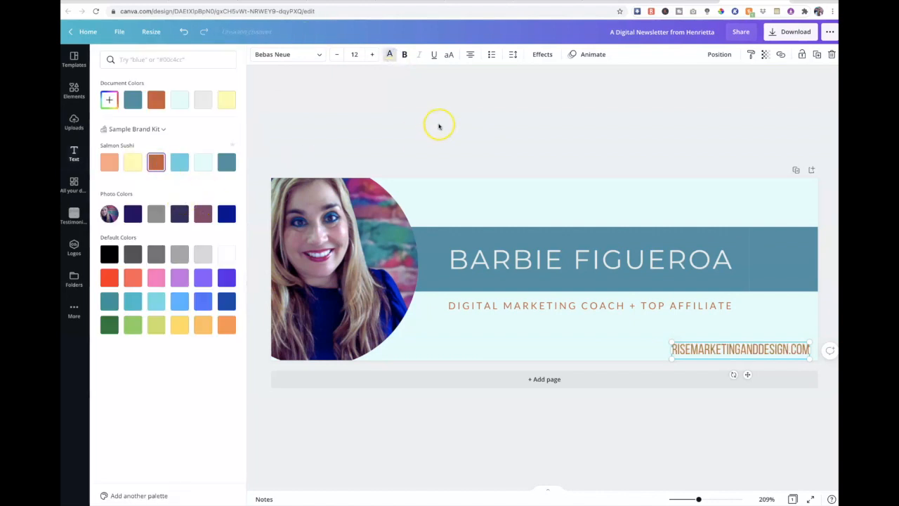
left_click(439, 127)
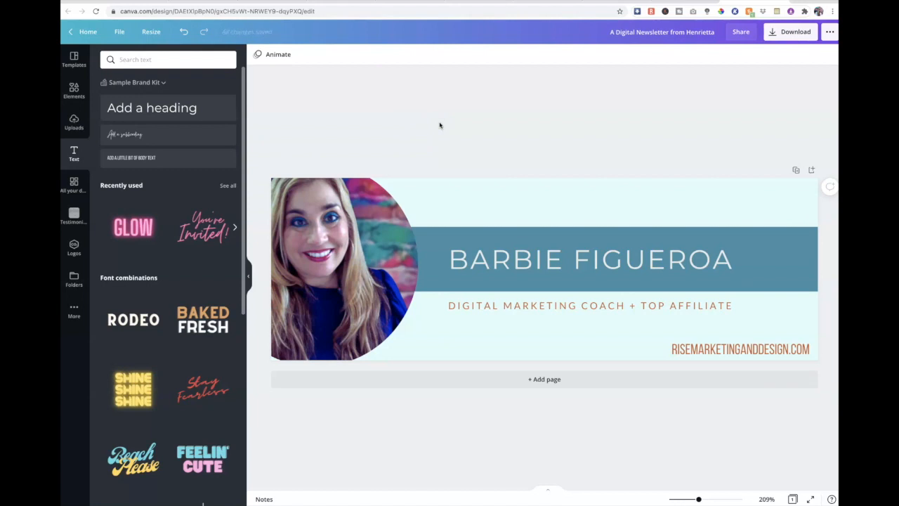
Step: Enlarge the circular portrait photo slightly so it fills the banner's lower-left corner
left_click(323, 225)
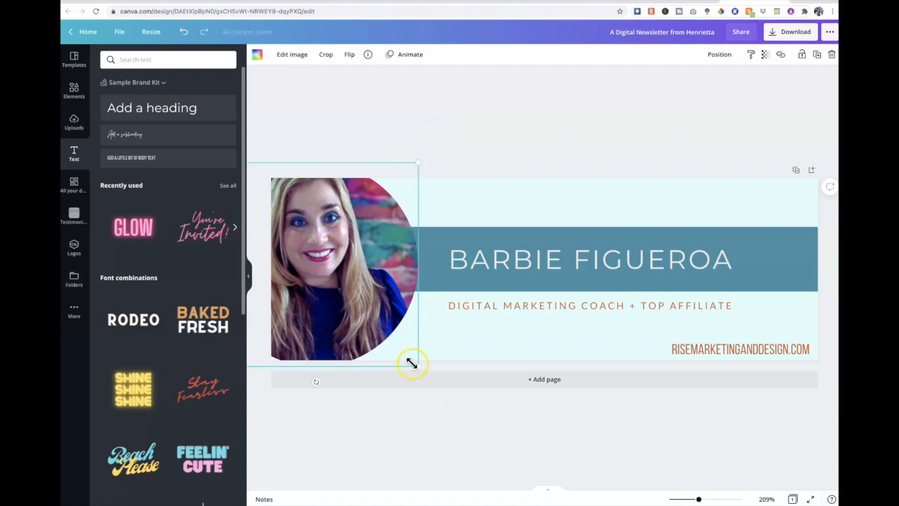
left_click_drag(417, 368, 422, 377)
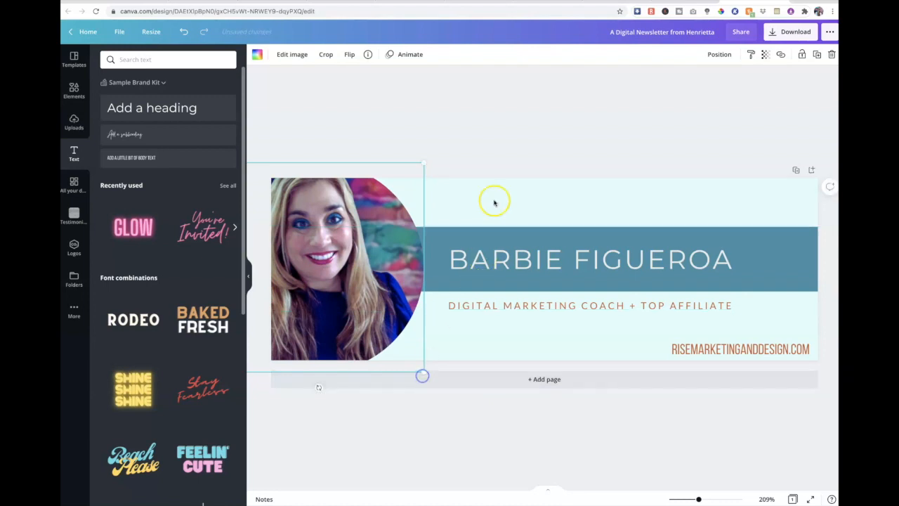
left_click(504, 140)
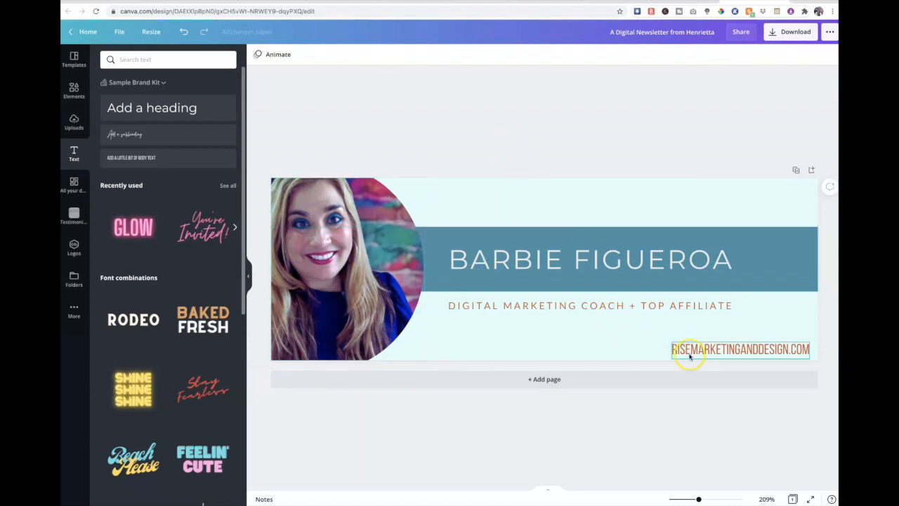
Step: Change the banner's background color to the salmon shade of the Salmon Sushi palette
left_click(487, 351)
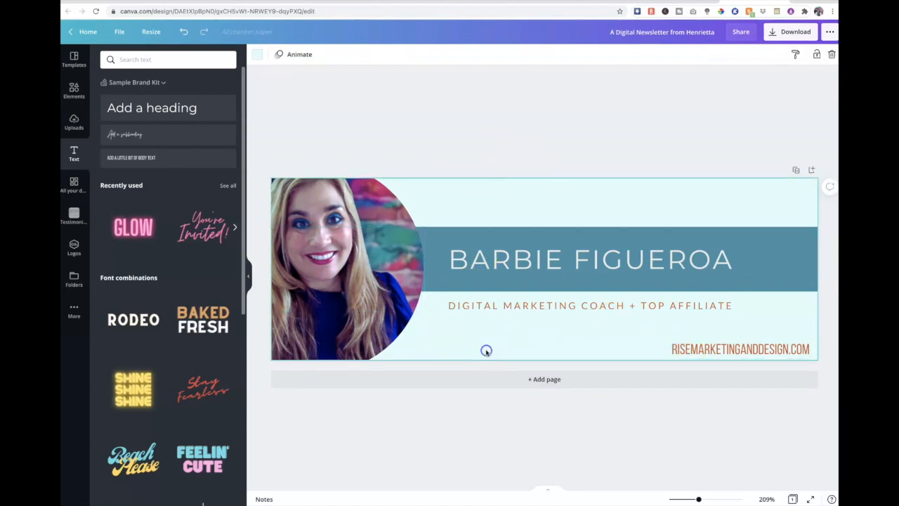
left_click(257, 55)
left_click(102, 163)
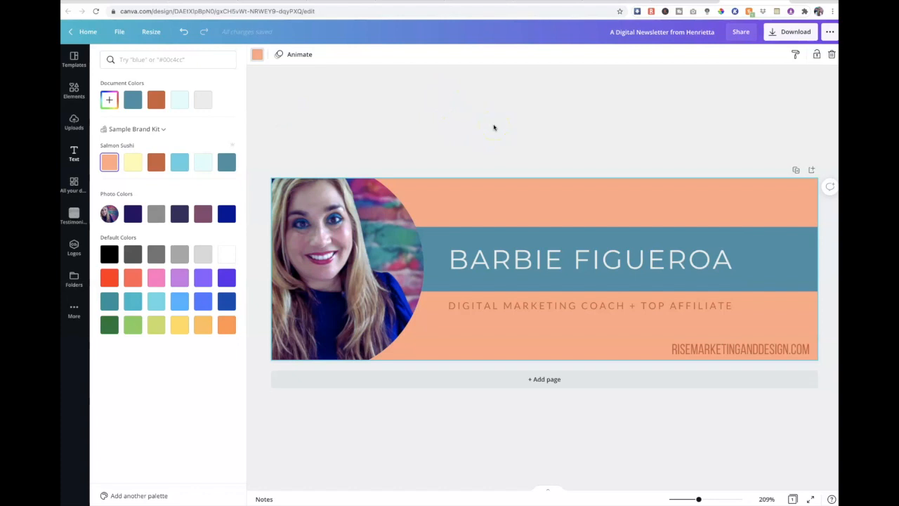
left_click(494, 128)
left_click(572, 463)
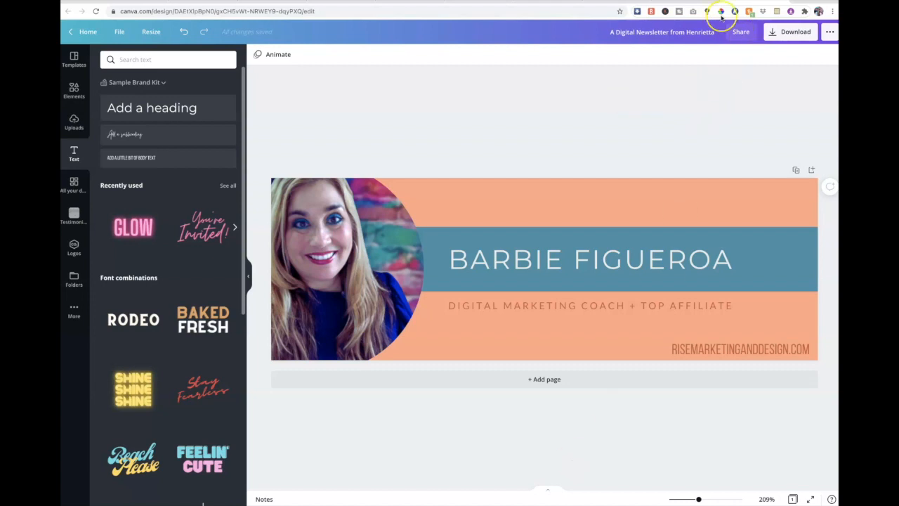
Step: Rename the design "email header" and download it as a PNG to the Downloads folder
left_click_drag(613, 32, 716, 32)
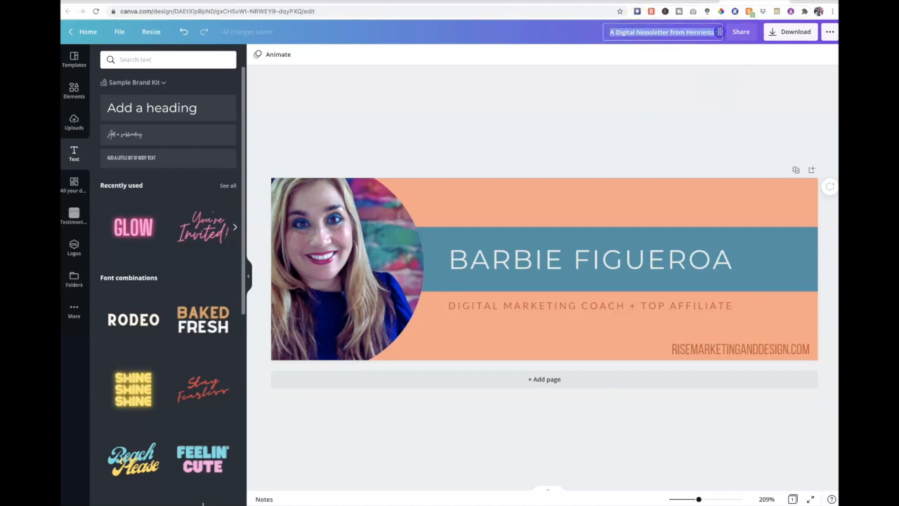
type("email header")
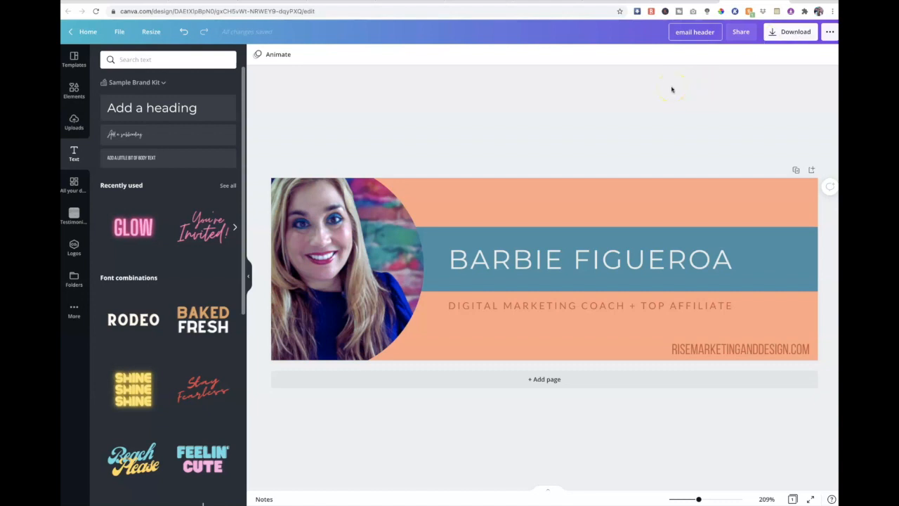
left_click(791, 32)
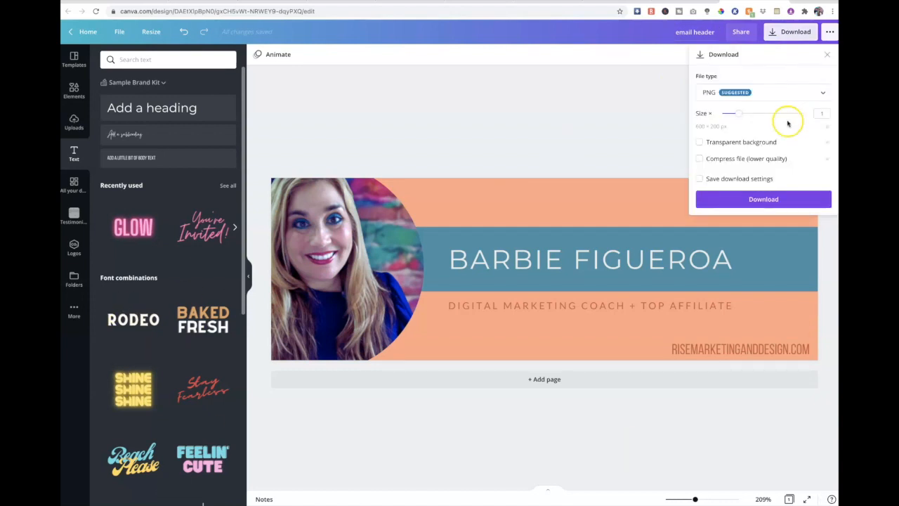
left_click(764, 199)
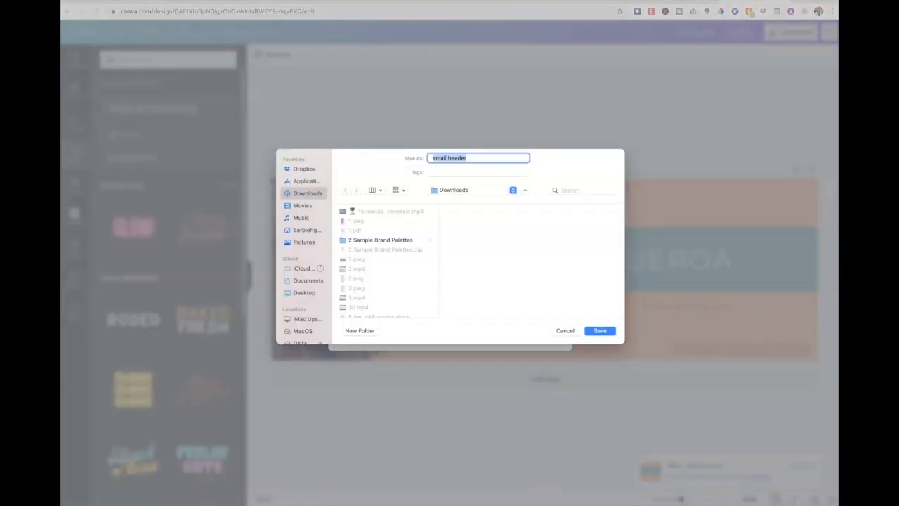
left_click(598, 329)
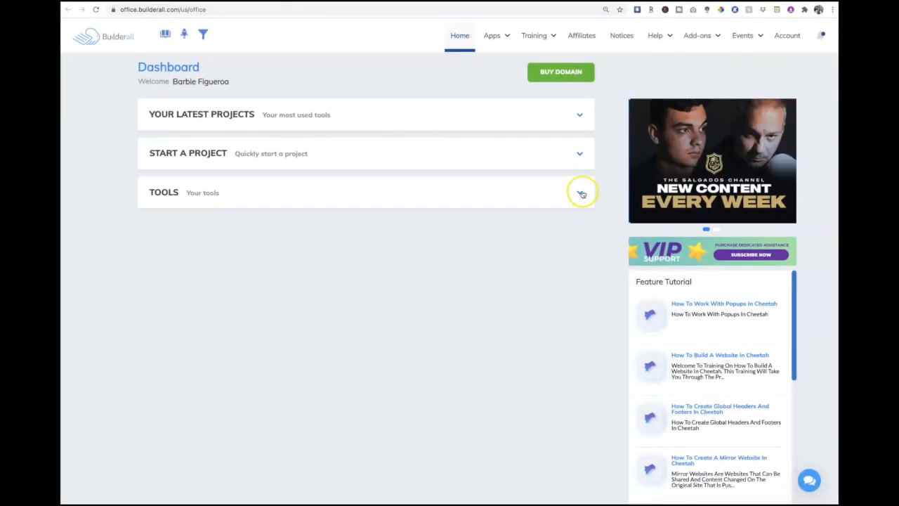
Step: Switch to Builderall, enter the Mailingboss tool and start a new email template from its templates page
left_click(582, 194)
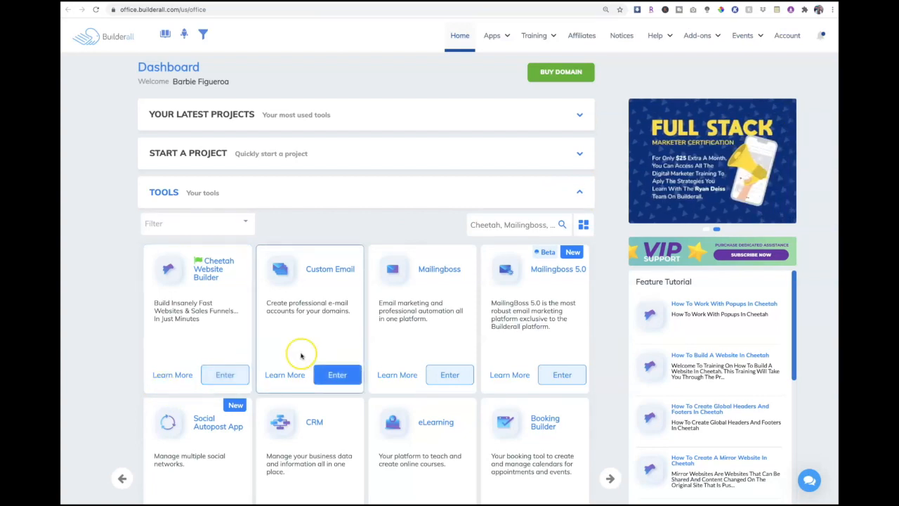
left_click(458, 378)
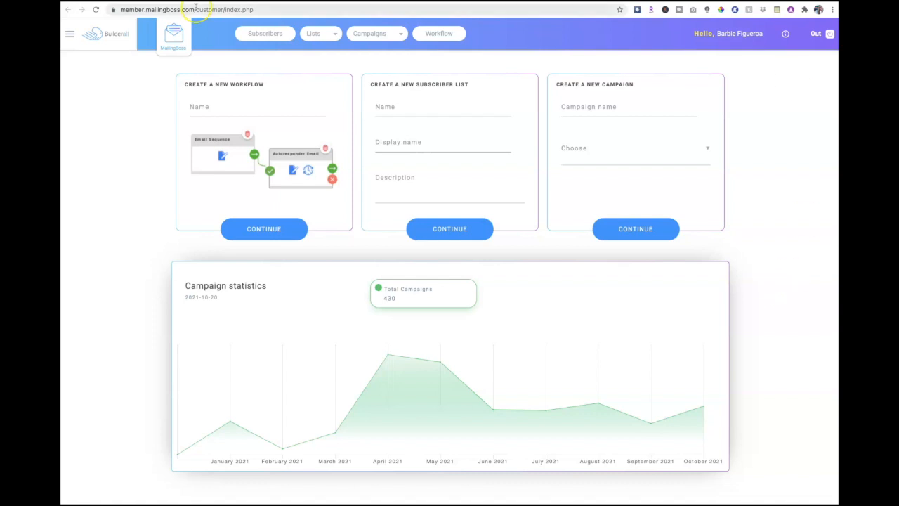
left_click(69, 33)
left_click(90, 113)
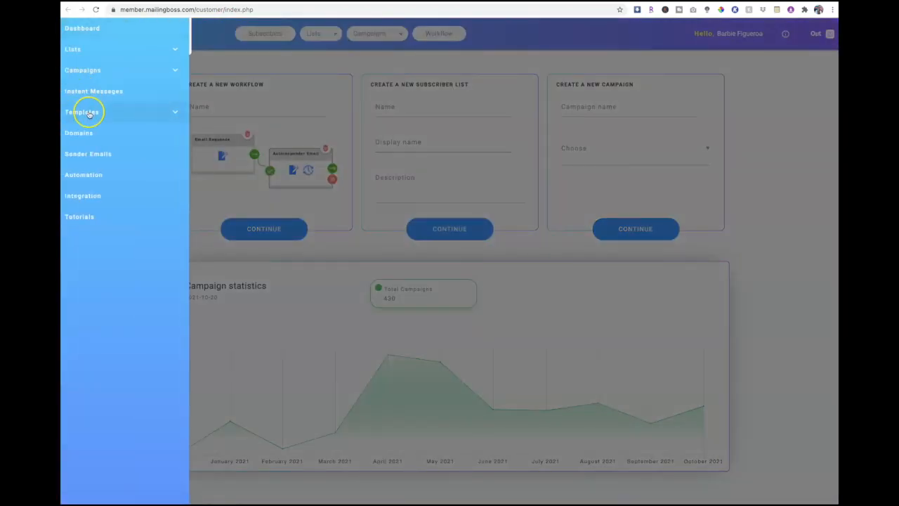
left_click(87, 137)
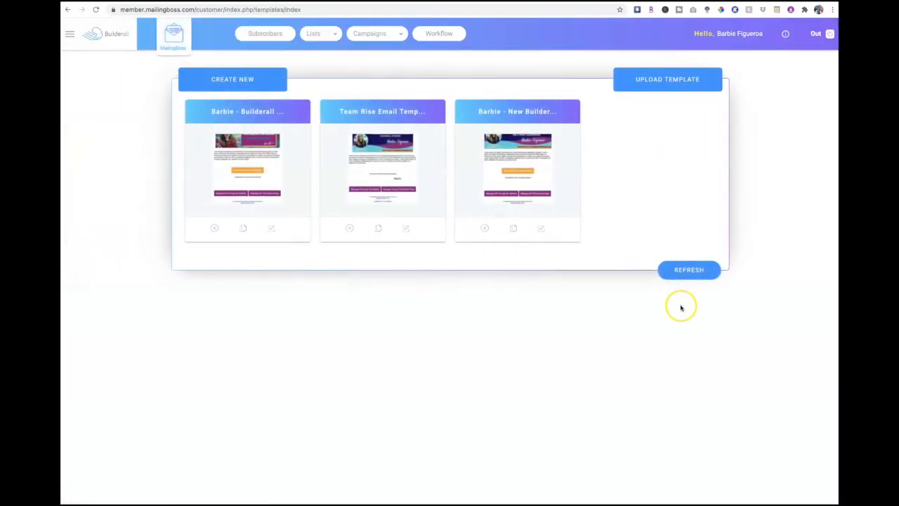
left_click(236, 82)
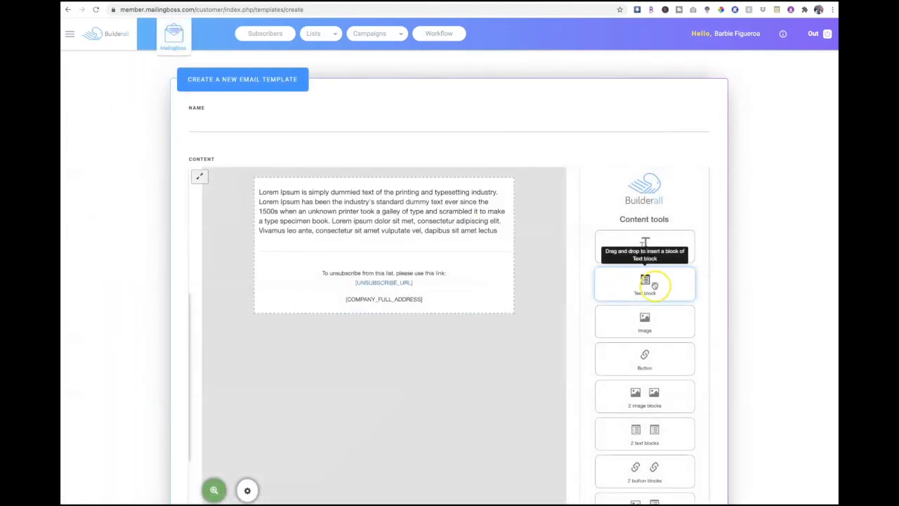
Step: Insert an image block above the placeholder paragraph in the new email template
scroll(656, 335, "down", 3)
scroll(656, 337, "up", 3)
left_click_drag(649, 305, 344, 208)
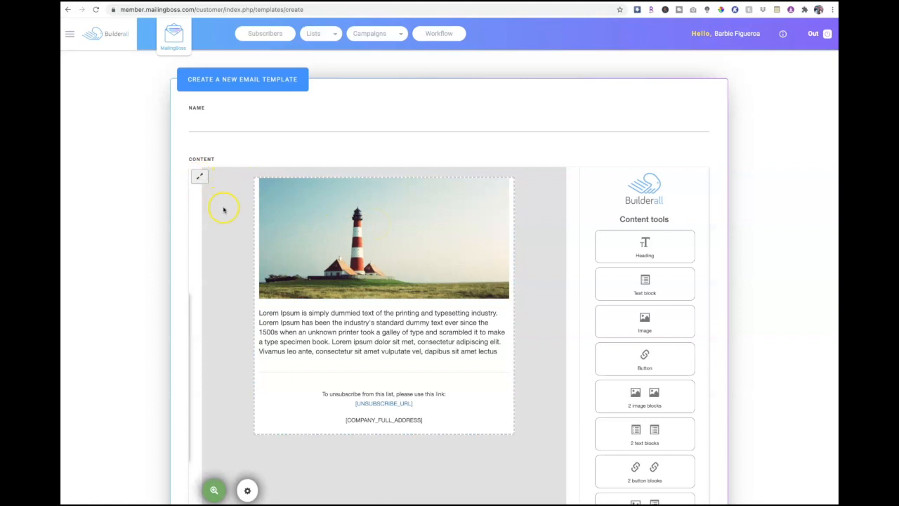
Step: Set the content body width of the email template to 80%
scroll(224, 209, "down", 3)
left_click(247, 406)
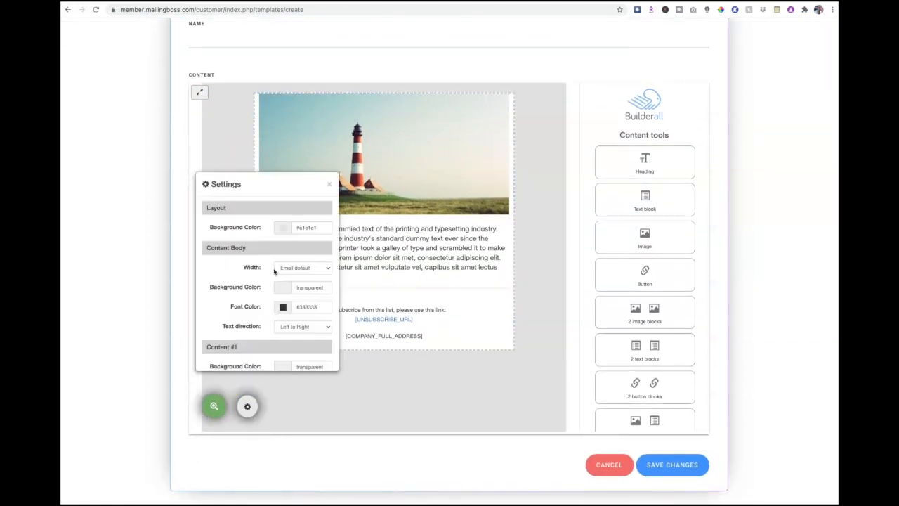
left_click(328, 269)
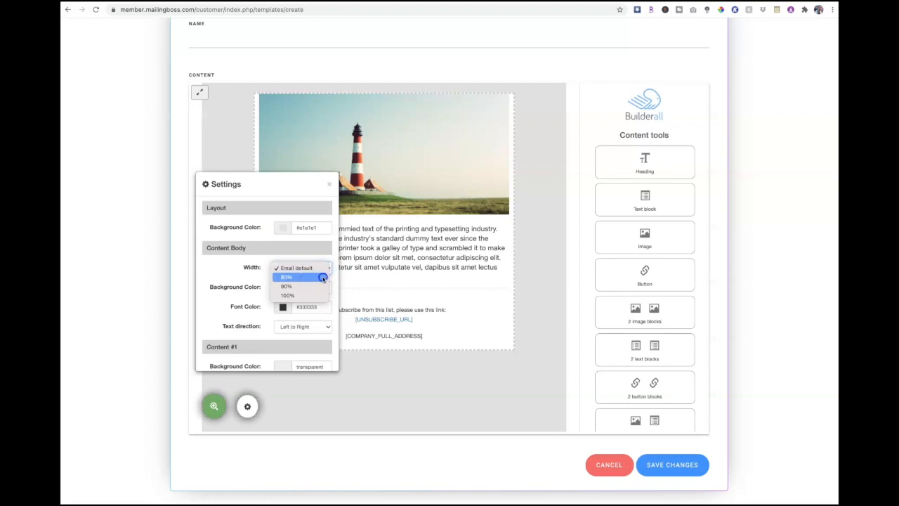
left_click(323, 278)
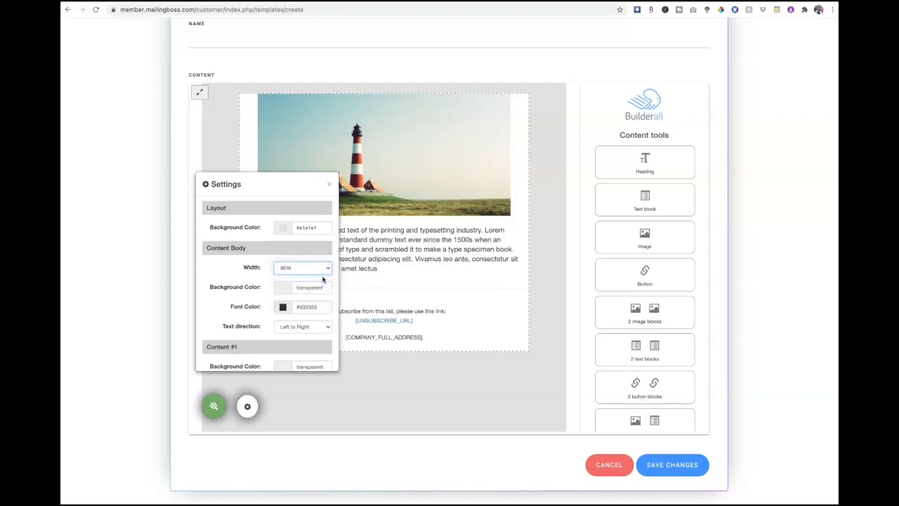
Step: Replace the lighthouse placeholder image in the email template with the branded header image from the Downloads folder
left_click(484, 158)
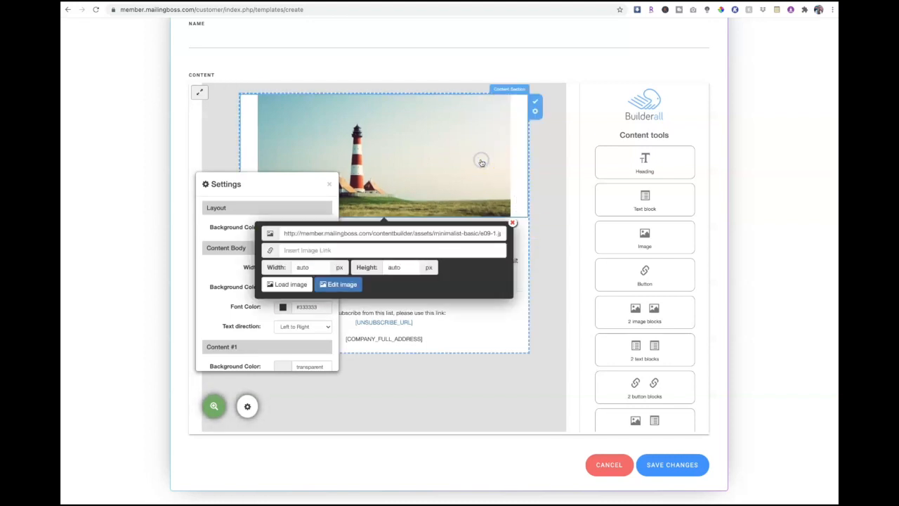
left_click(292, 286)
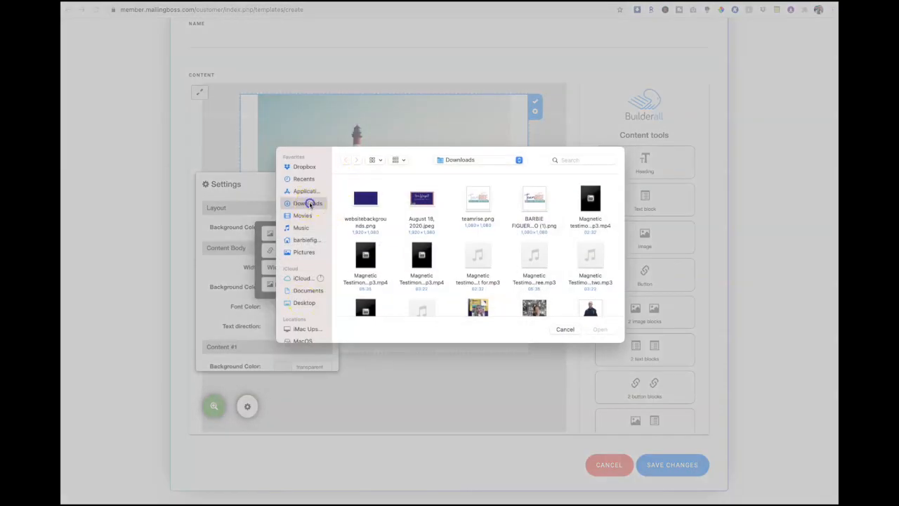
left_click(364, 197)
left_click(593, 330)
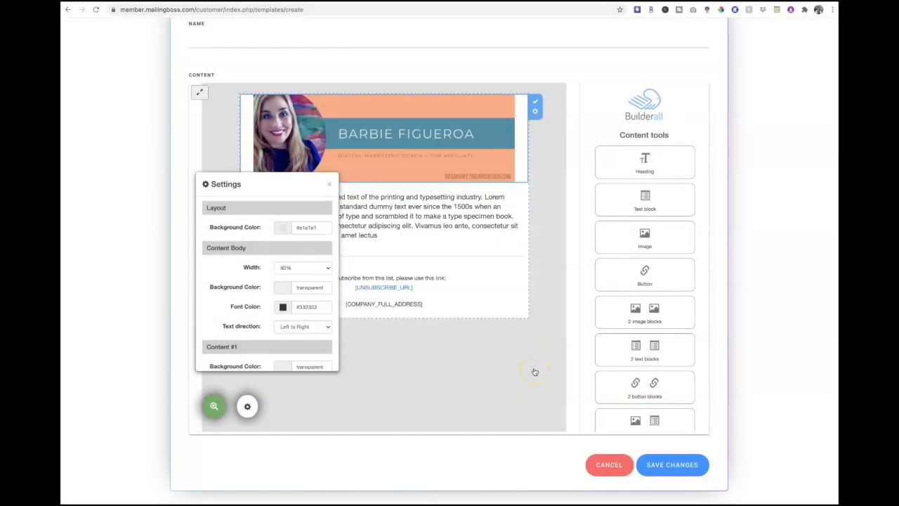
left_click(479, 147)
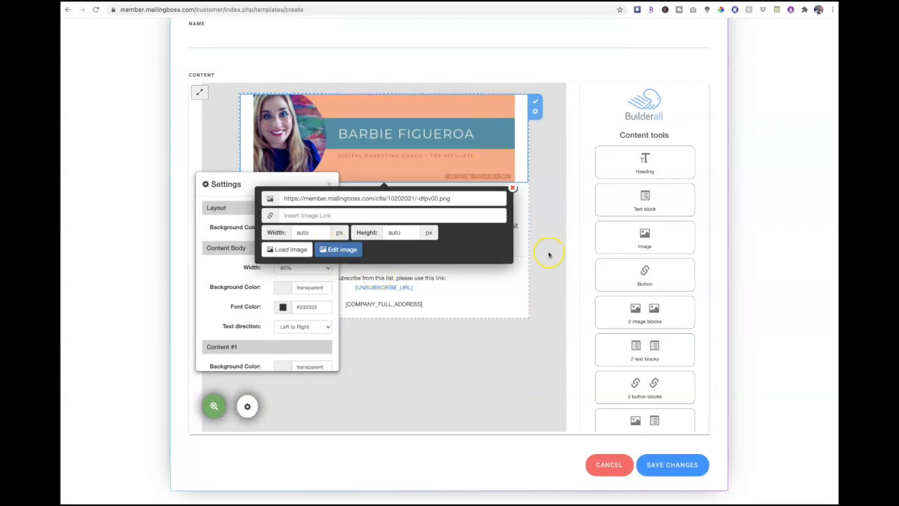
left_click(513, 188)
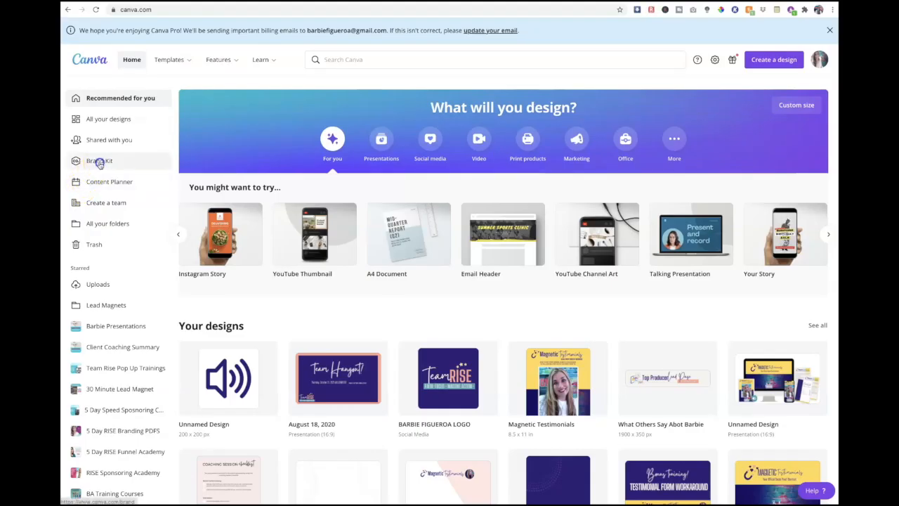
Step: Switch to Canva, open the Sample Brand Kit and copy the hex code #FFA384 from the Salmon Sushi palette
left_click(100, 162)
left_click(583, 196)
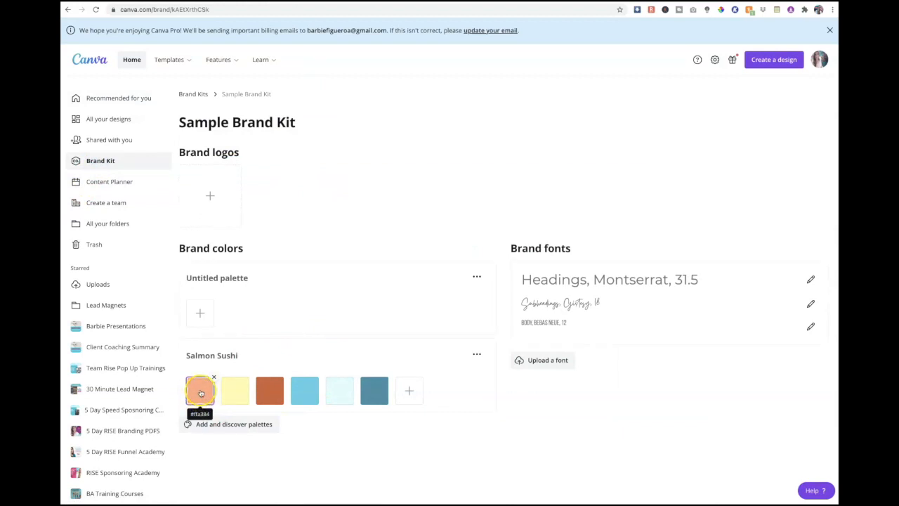
left_click(200, 392)
left_click(288, 350)
key("ctrl+c")
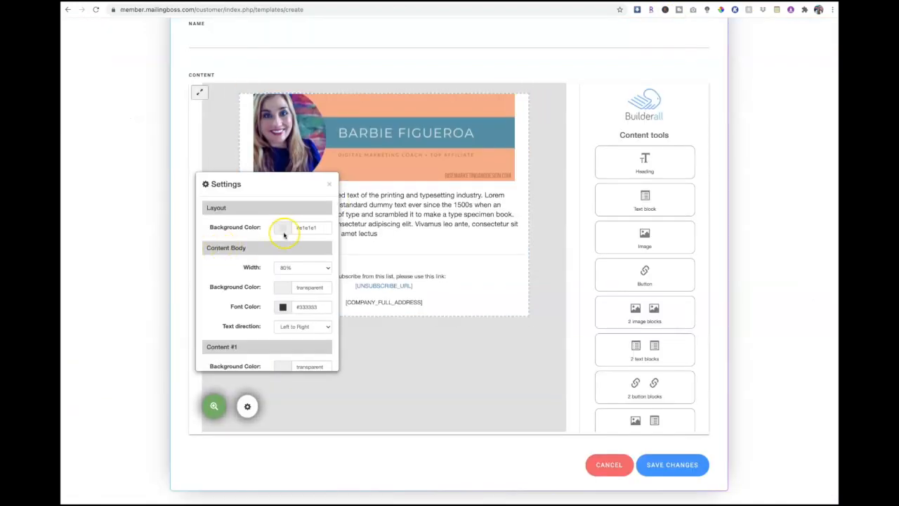
Step: Set the Mailingboss template's layout background color to #FFA384, look through the remaining settings and close them
triple_click(296, 230)
key("ctrl+v")
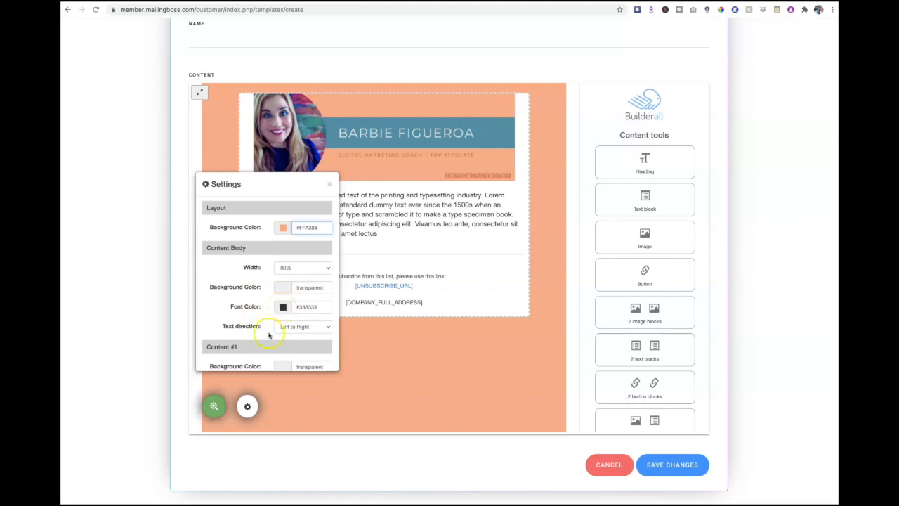
scroll(247, 328, "down", 2)
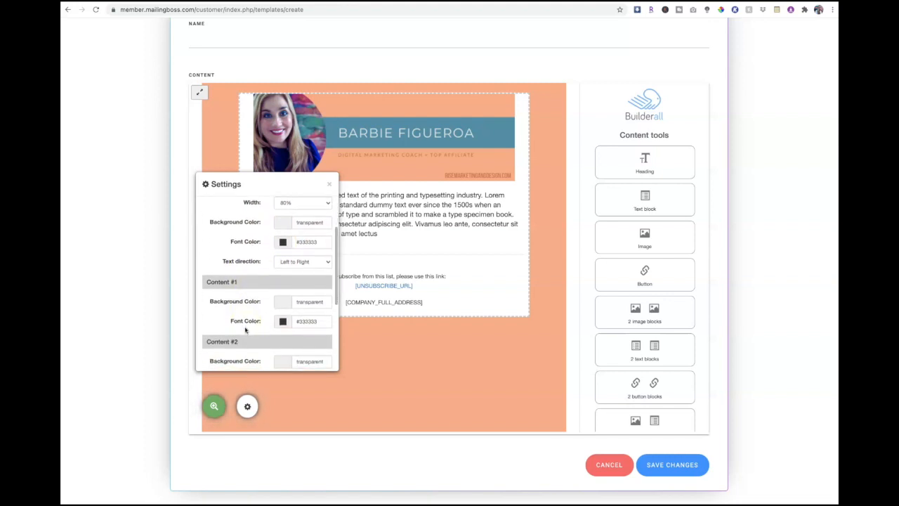
scroll(245, 329, "down", 4)
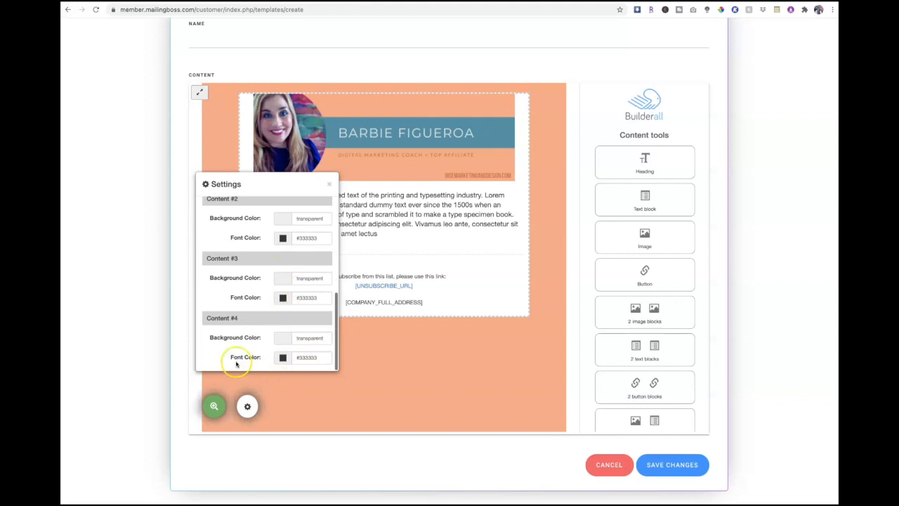
scroll(422, 429, "up", 2)
left_click(443, 444)
left_click(329, 258)
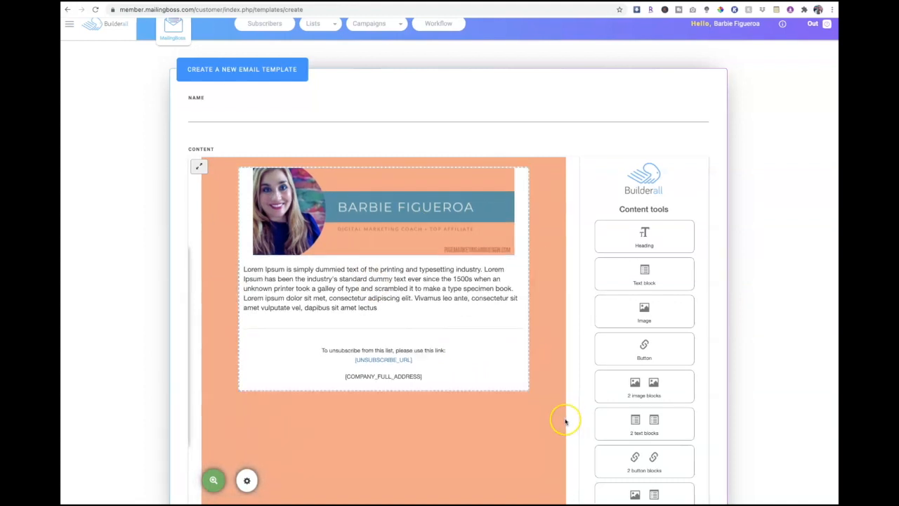
Step: Insert a button block between the placeholder paragraph and the divider line of the email template
scroll(648, 366, "down", 3)
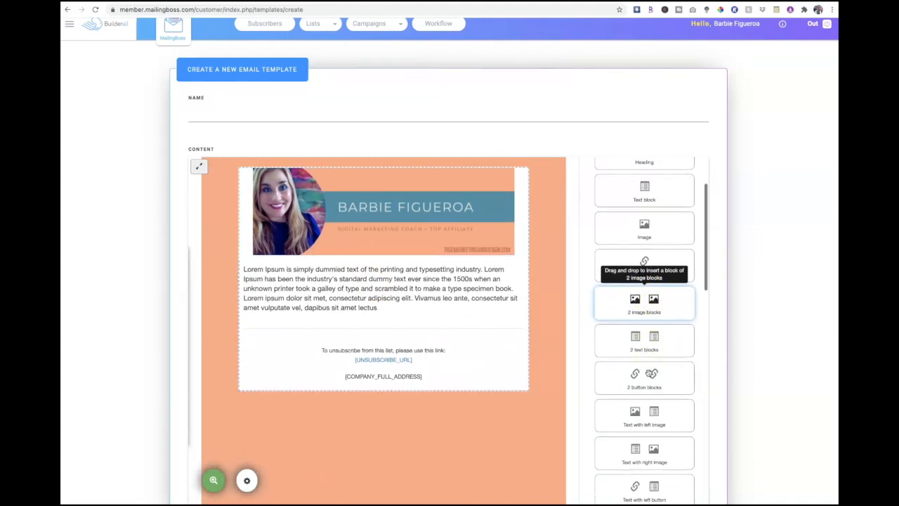
left_click_drag(648, 373, 626, 267)
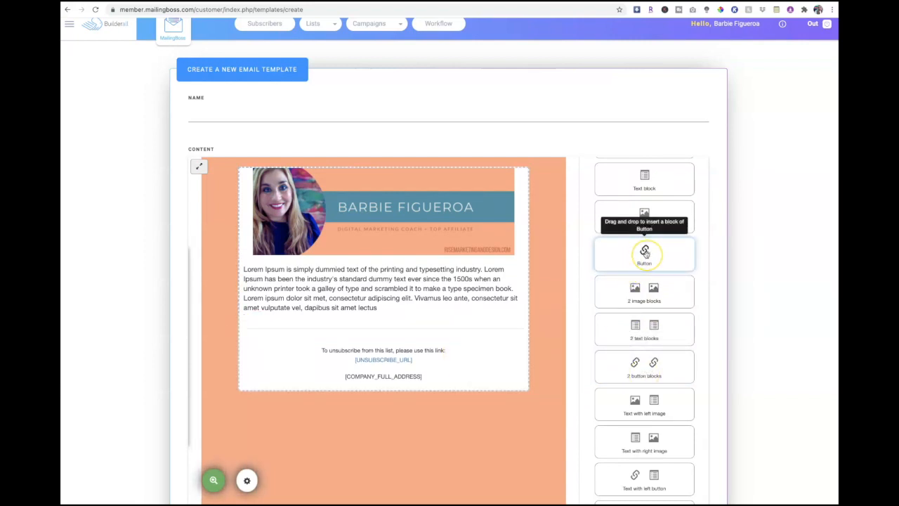
left_click_drag(646, 251, 392, 324)
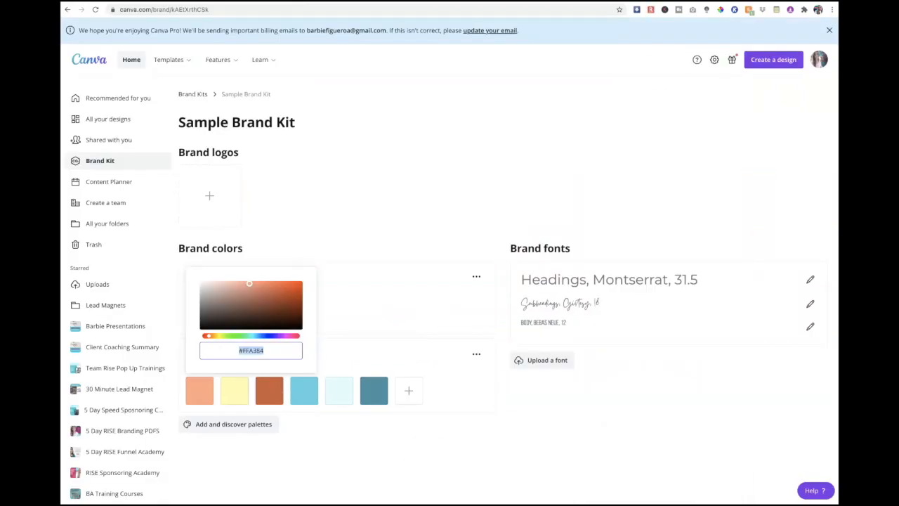
Step: Copy the dark teal hex code #4093A4 from the Canva brand kit and set it as the new button's background color
left_click(375, 399)
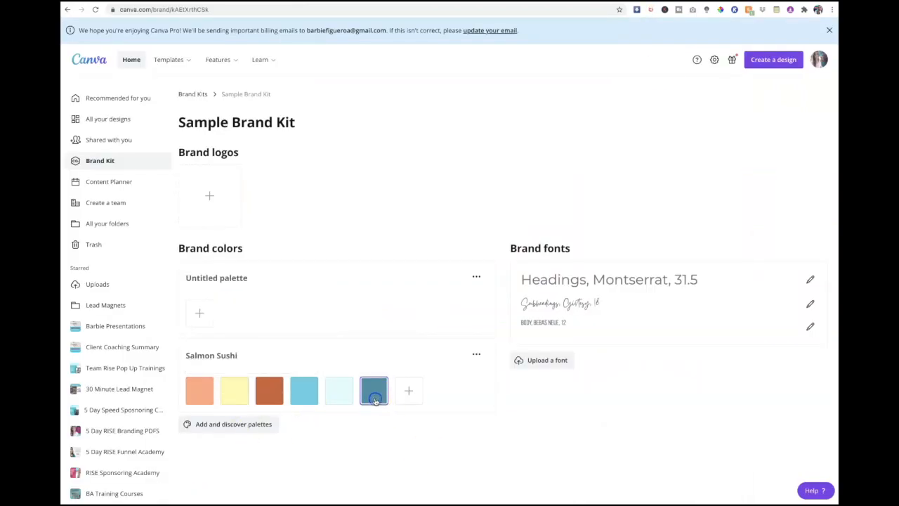
left_click(449, 352)
key("ctrl+c")
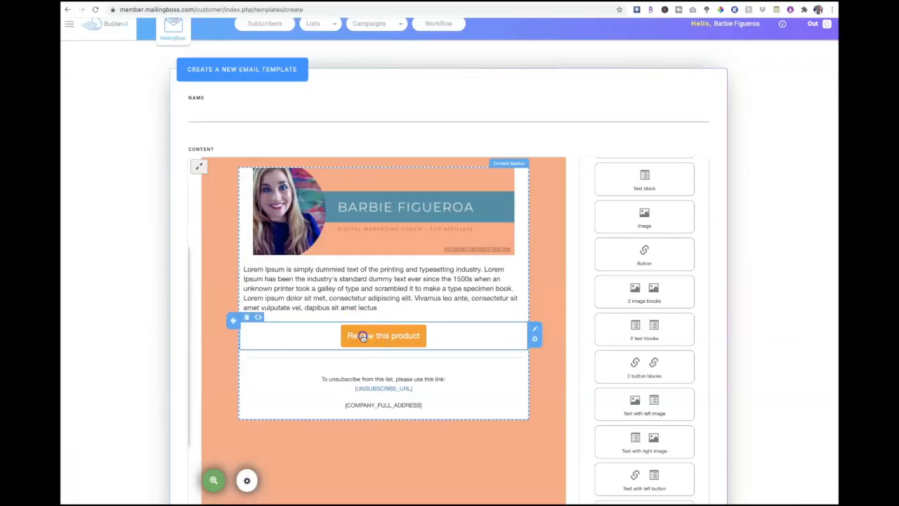
left_click(355, 335)
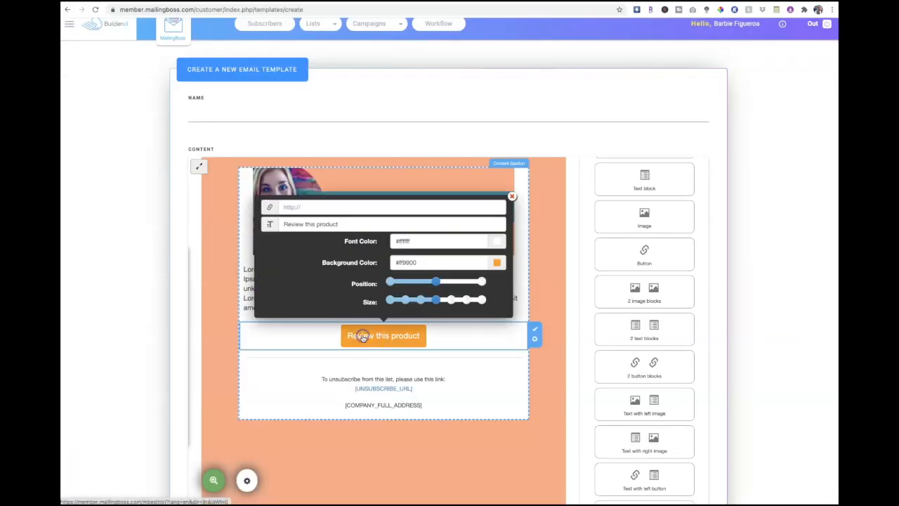
left_click_drag(441, 263, 386, 264)
key("ctrl+v")
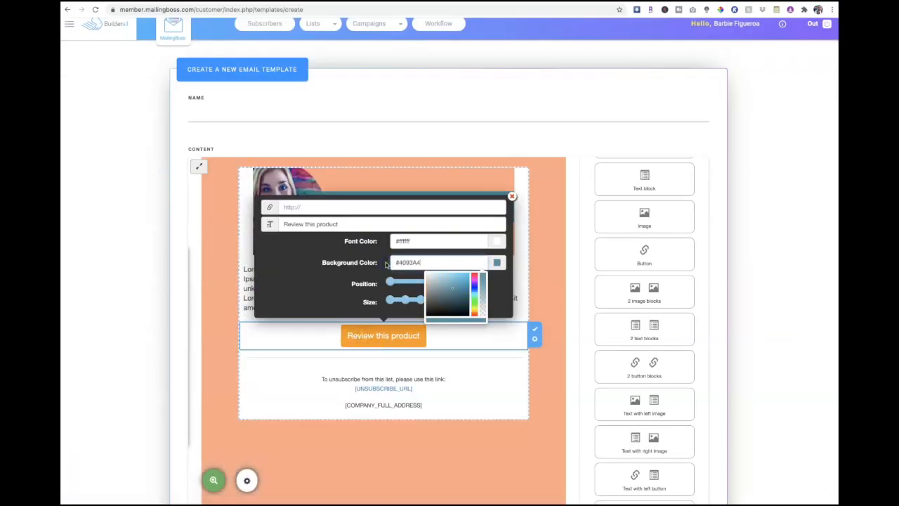
left_click_drag(344, 224, 281, 224)
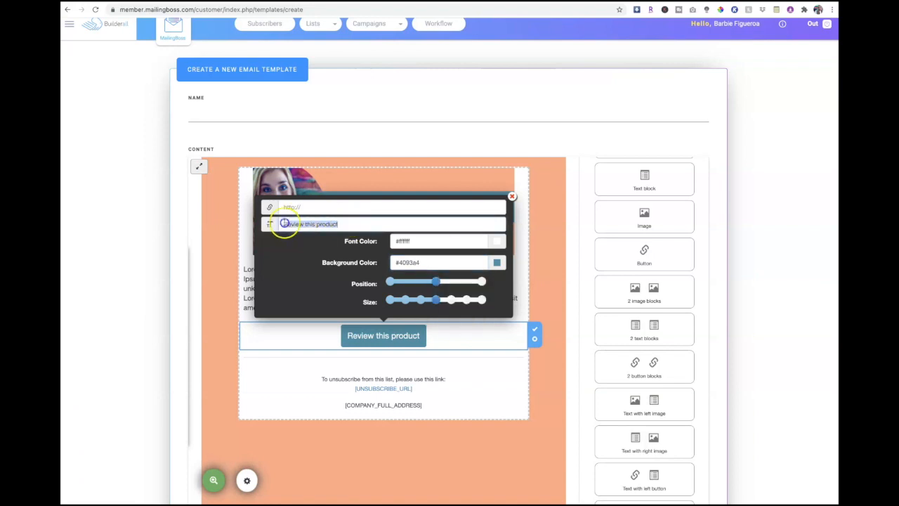
type("Visit My Website")
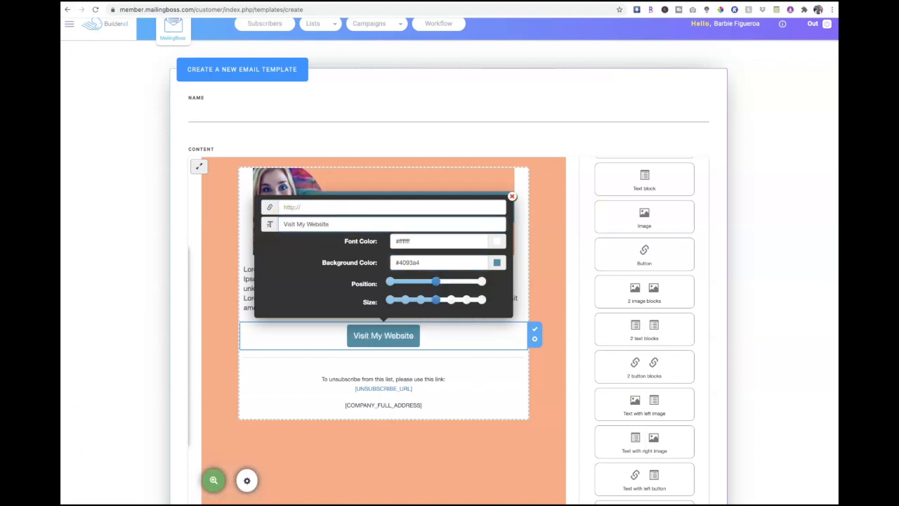
left_click_drag(317, 203, 280, 207)
type("https://risermarketinganddesign.com/")
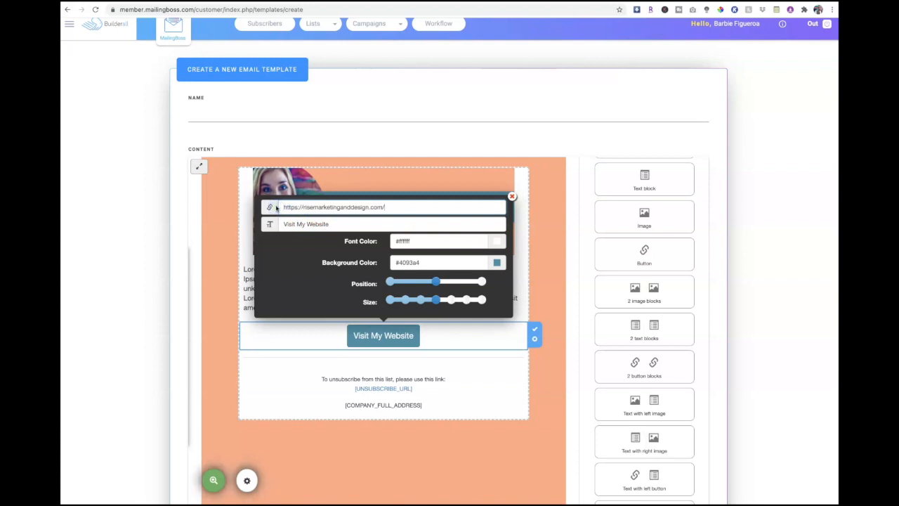
left_click(546, 308)
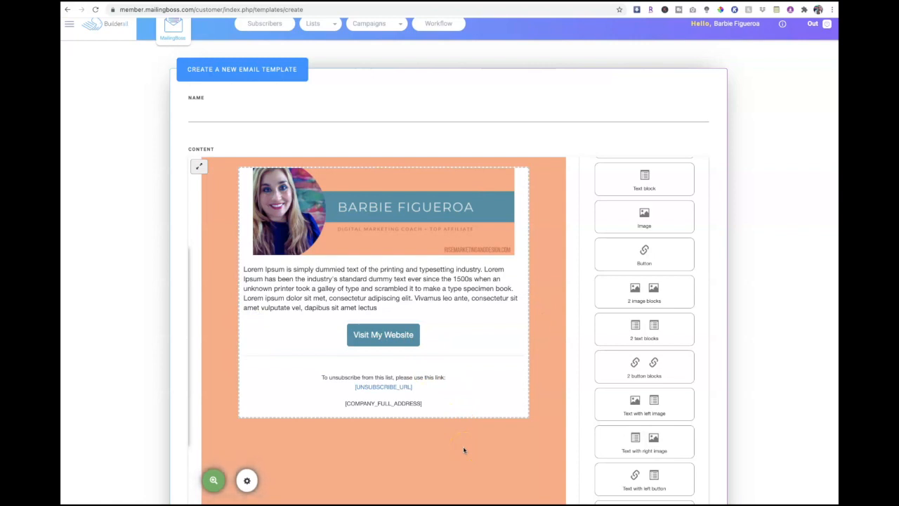
Step: Copy the pale aqua hex code #E0FFFB from the Canva brand kit and set it as the email template's layout background color
scroll(463, 449, "down", 1)
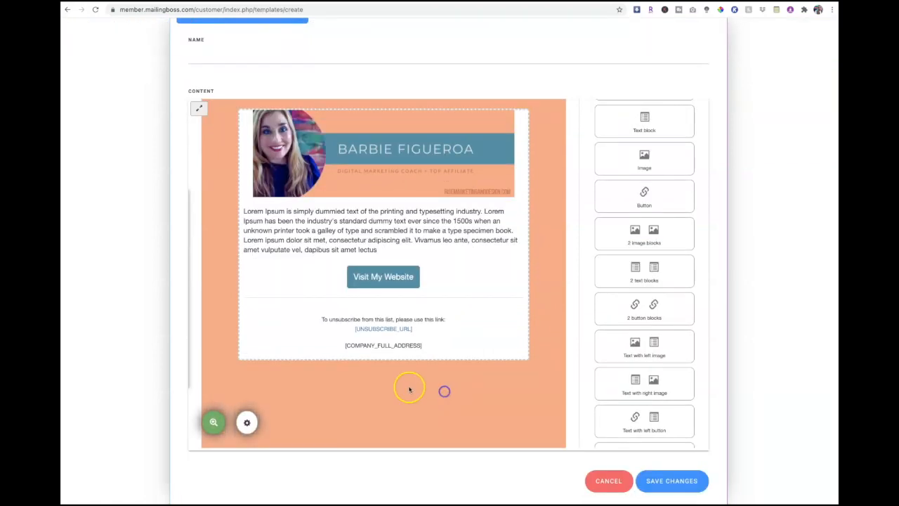
mouse_move(386, 123)
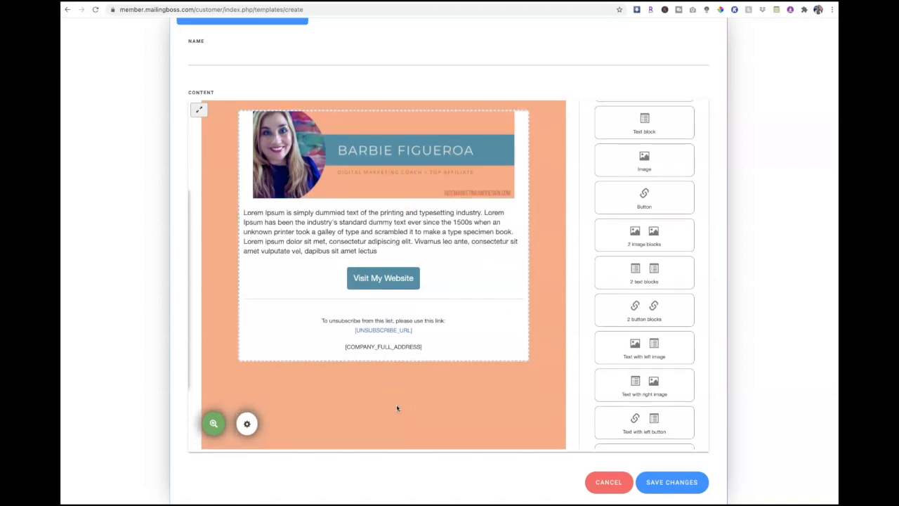
left_click(329, 425)
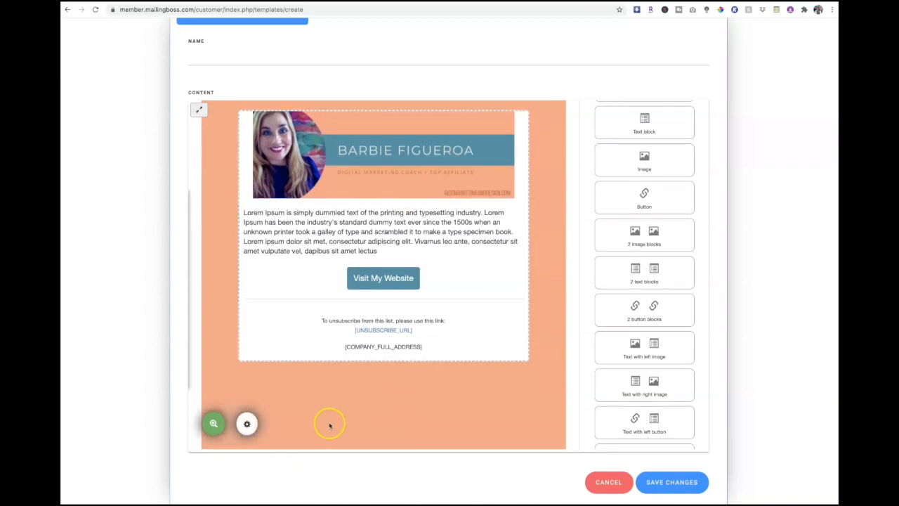
left_click(248, 425)
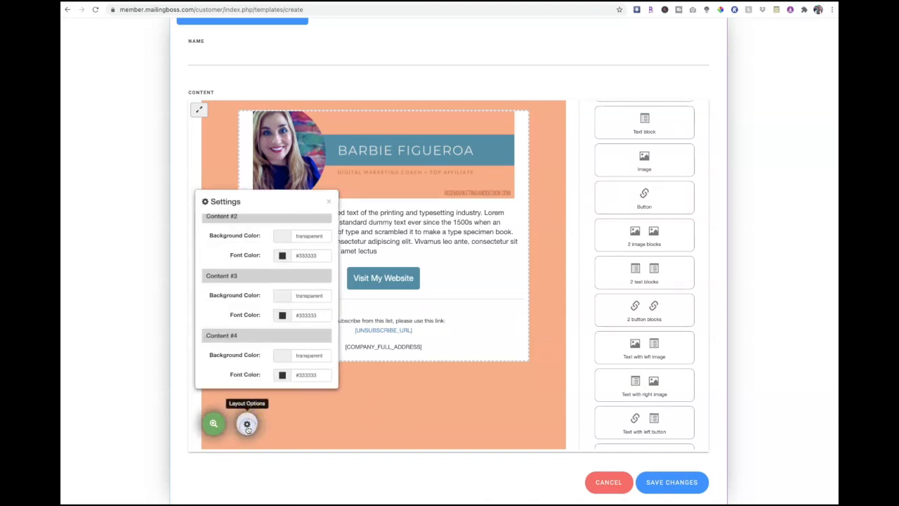
scroll(286, 369, "up", 5)
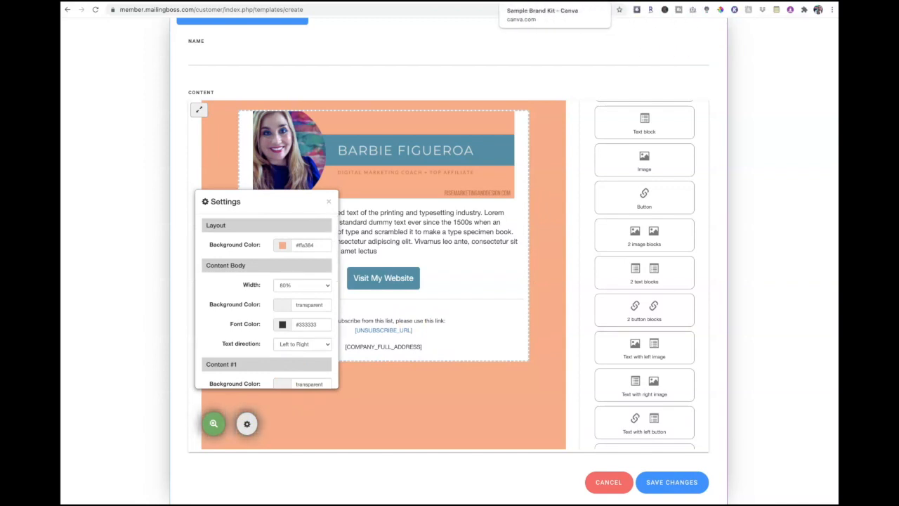
left_click(534, 2)
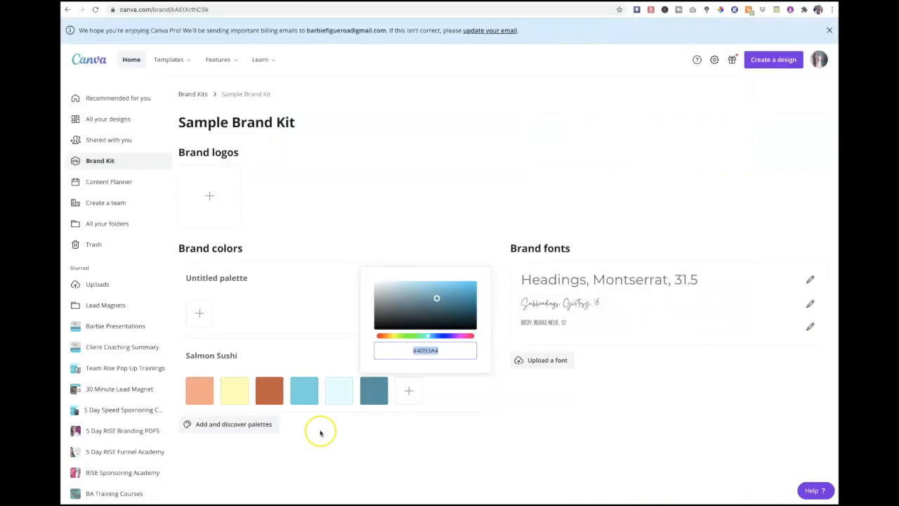
left_click(340, 397)
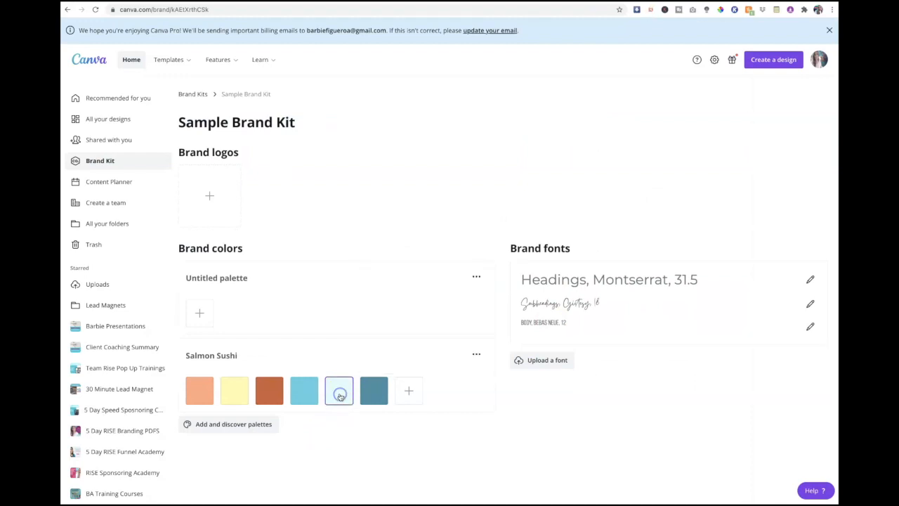
left_click(340, 397)
left_click(425, 350)
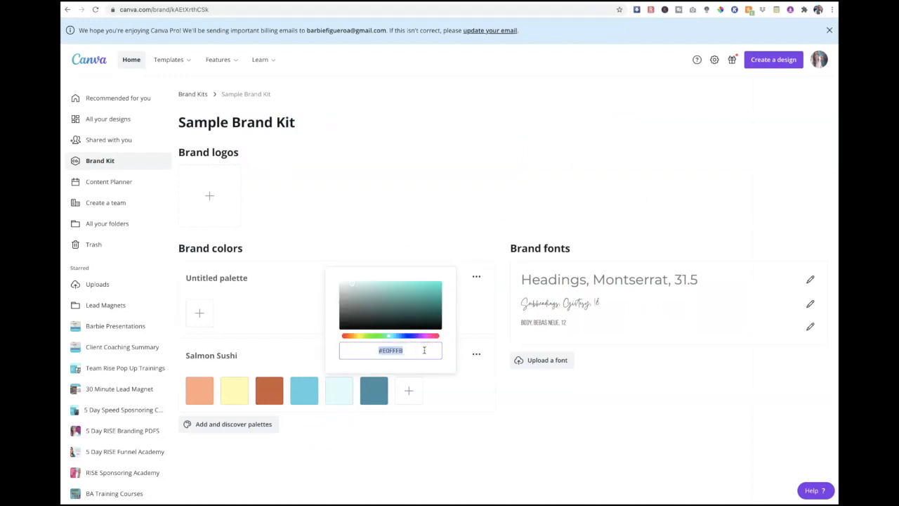
left_click(351, 2)
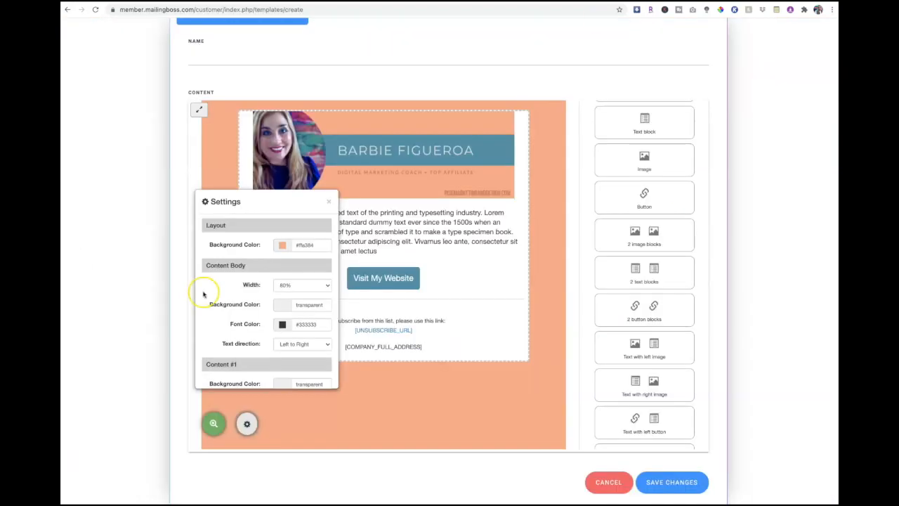
left_click_drag(319, 246, 290, 245)
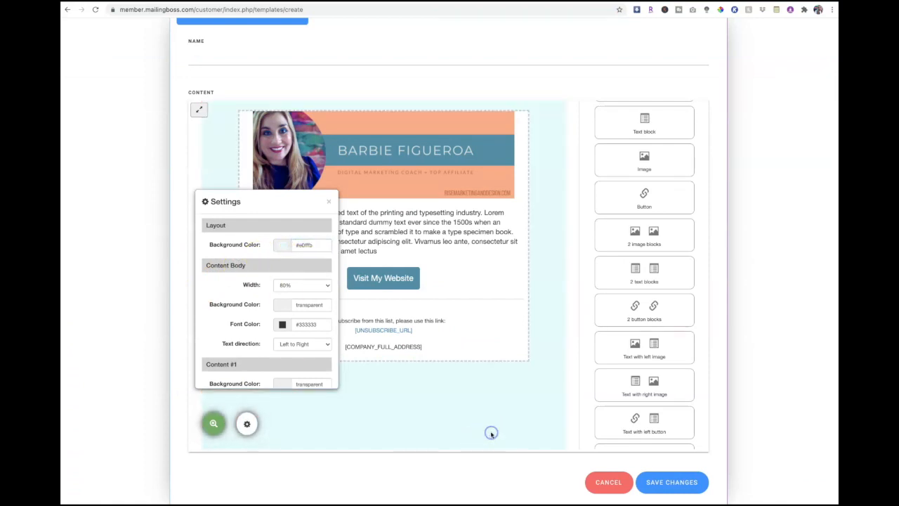
left_click(328, 201)
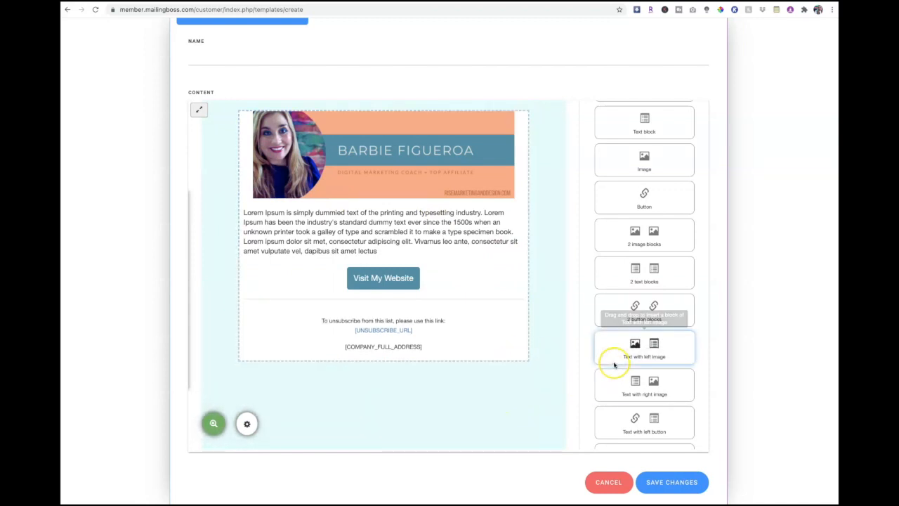
Step: Insert a Text with left image block above the unsubscribe footer and use the "My New Website!" graphic as its image
left_click_drag(621, 347, 412, 316)
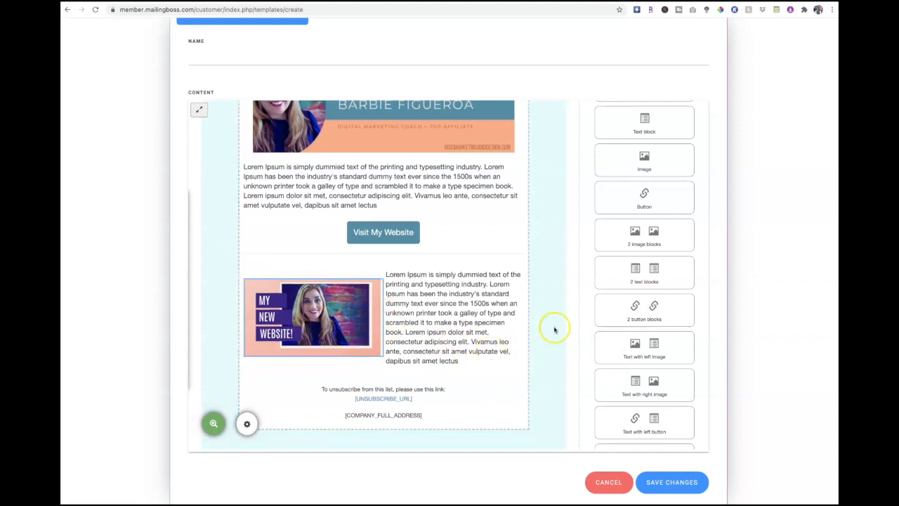
scroll(607, 331, "down", 4)
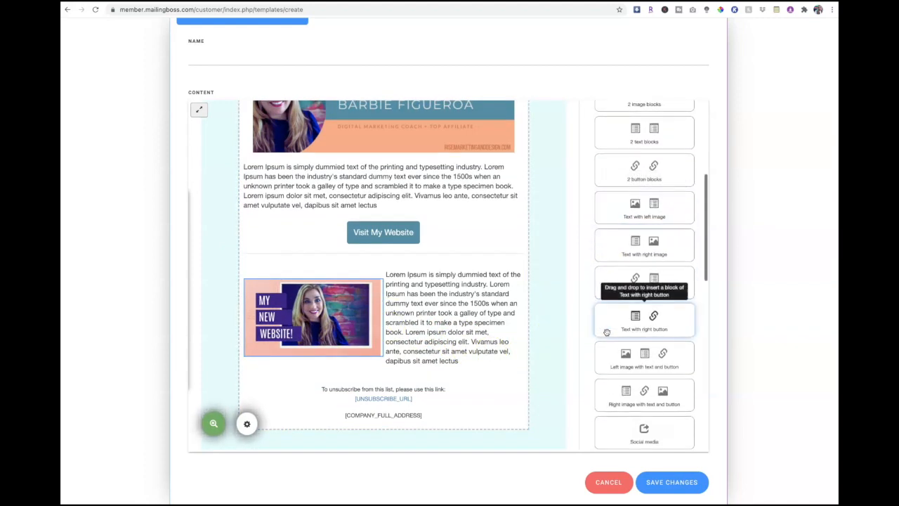
Step: Name the email template "Sample Template" and save it
scroll(607, 332, "down", 2)
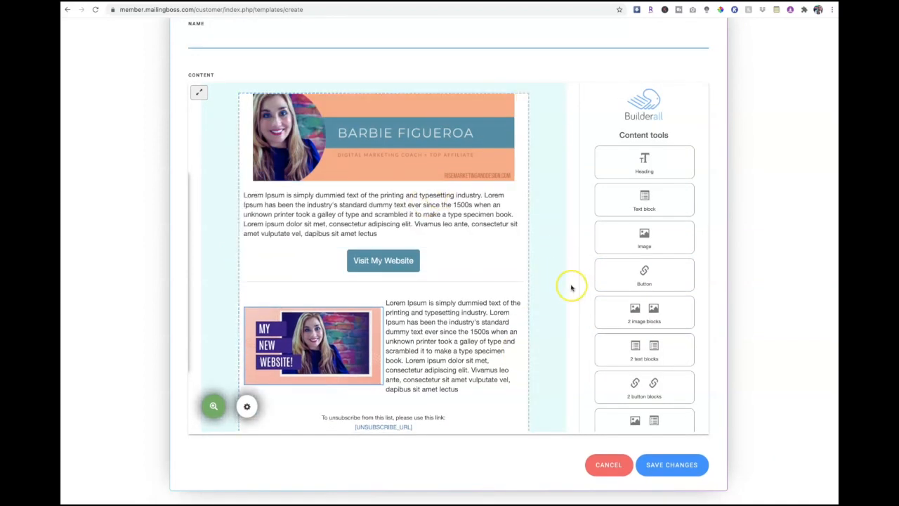
left_click(241, 38)
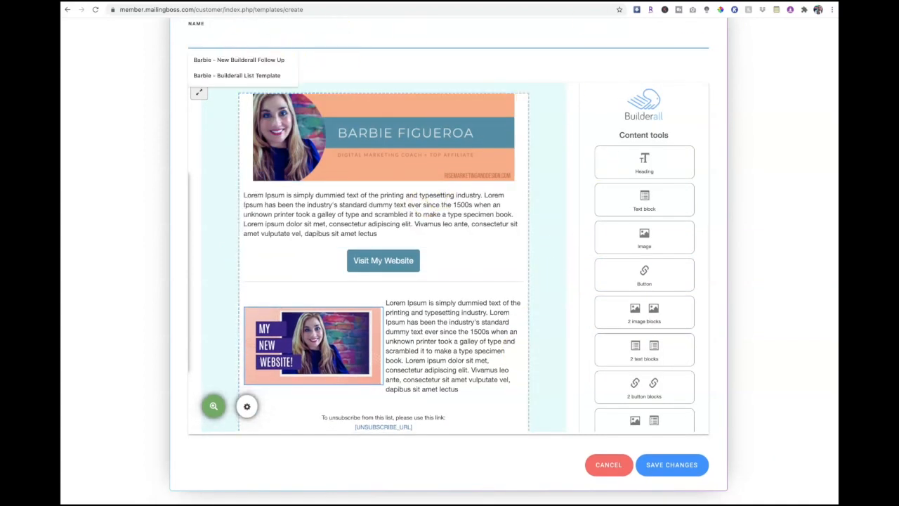
type("Sample Template")
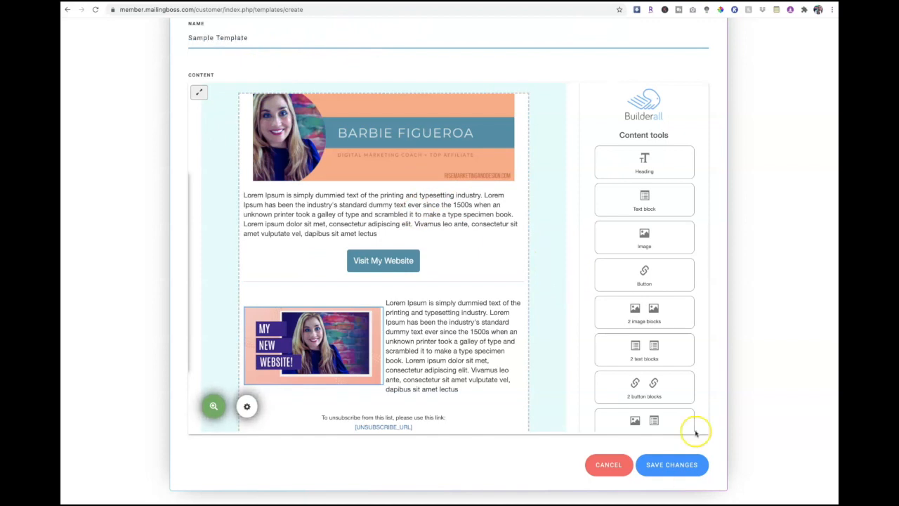
left_click(673, 470)
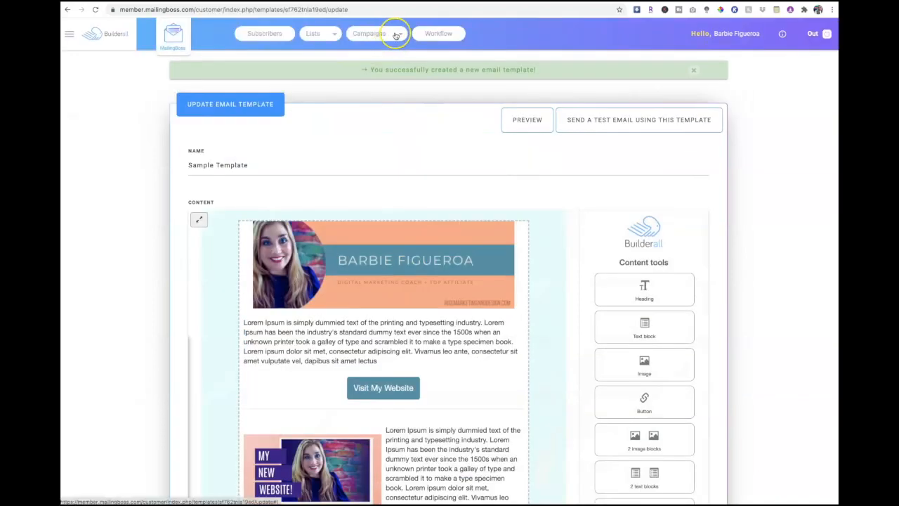
Step: Create a new regular/broadcast campaign named "test" for the Rise Funnel Swipes list and proceed to its template stage
left_click(395, 35)
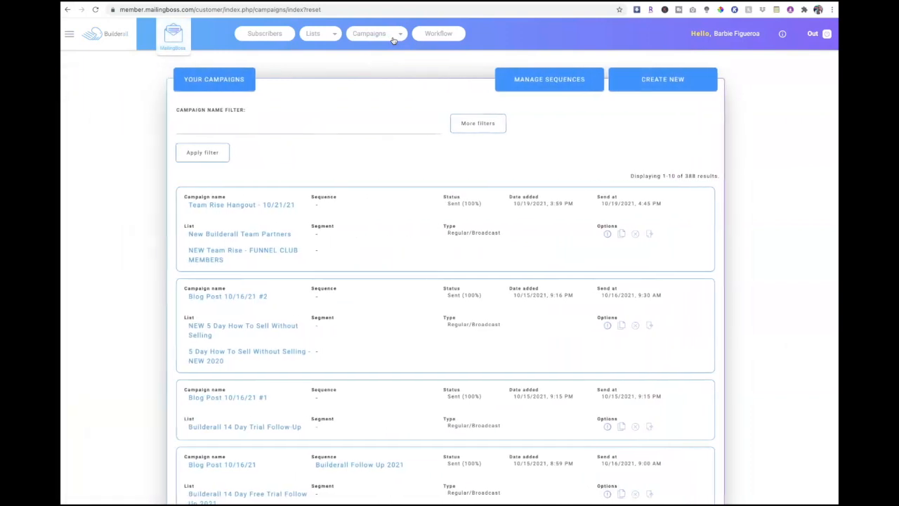
left_click(643, 80)
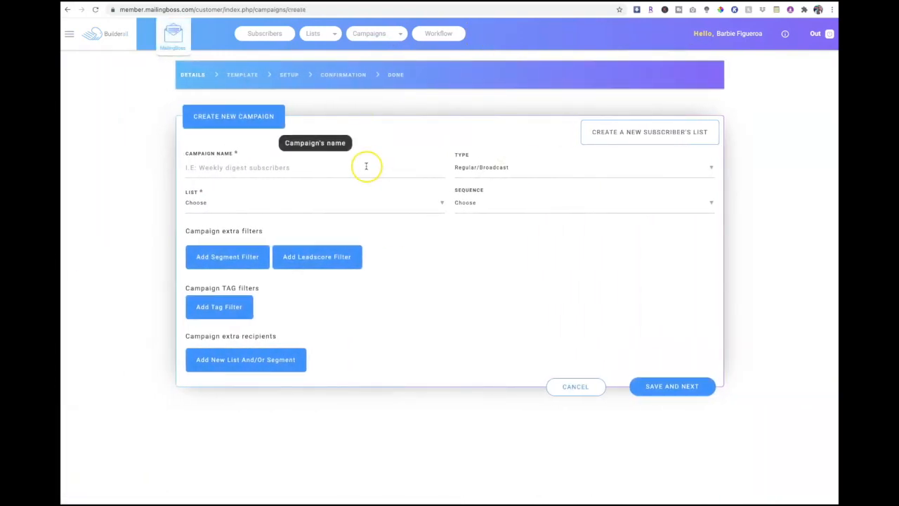
left_click(367, 167)
type("test")
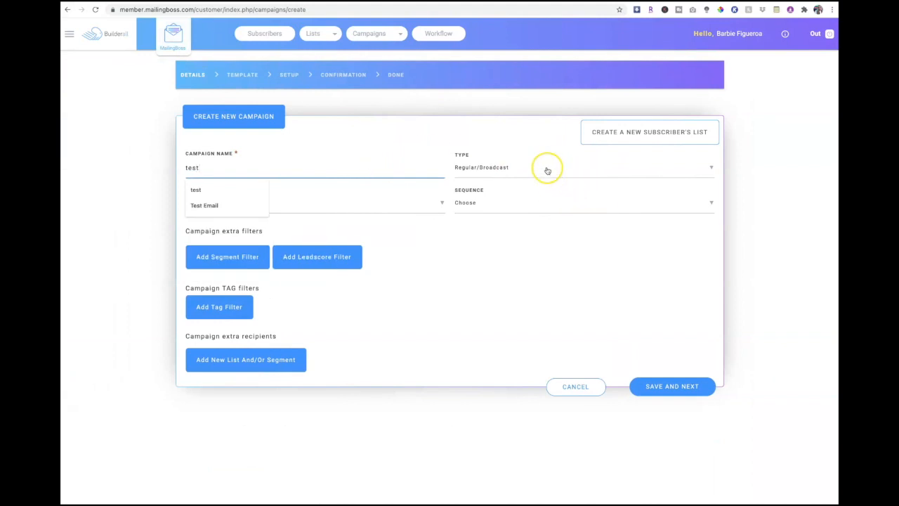
left_click(414, 201)
left_click(247, 388)
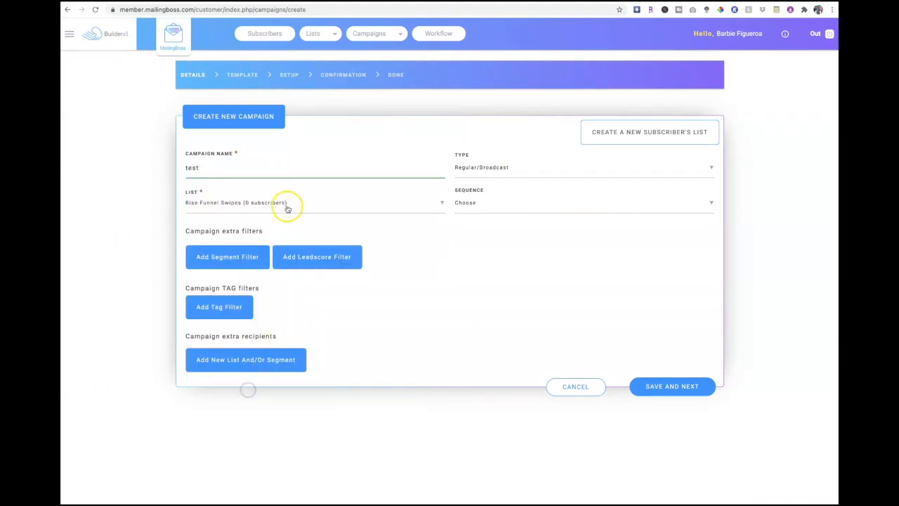
left_click(669, 392)
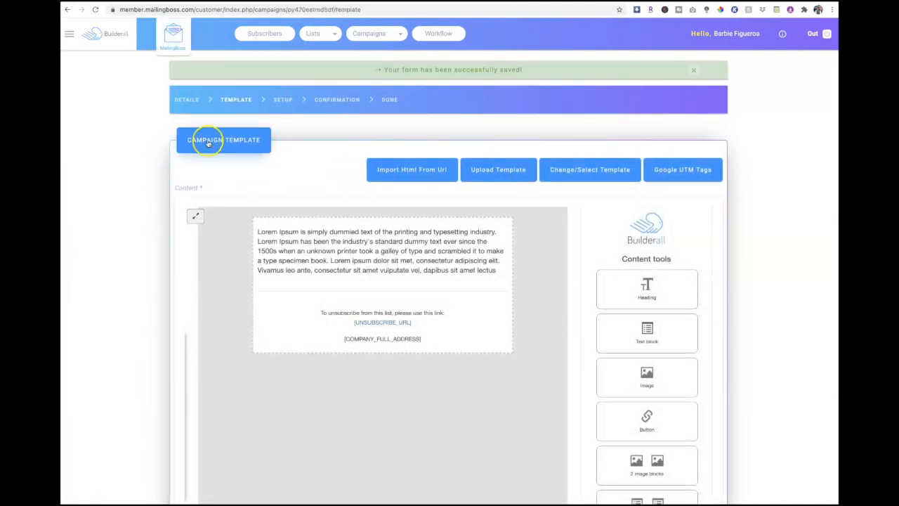
Step: Apply the saved Sample Template to the test campaign and review the loaded email content
left_click(586, 173)
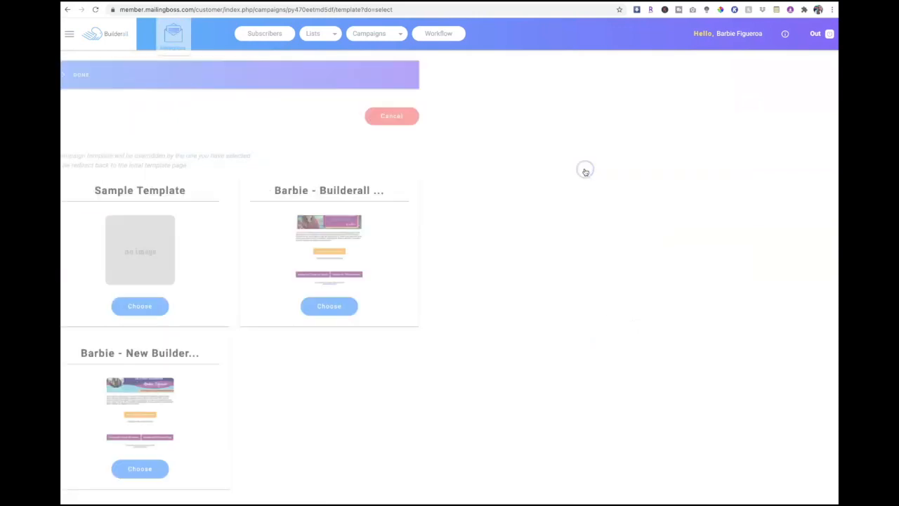
left_click(437, 307)
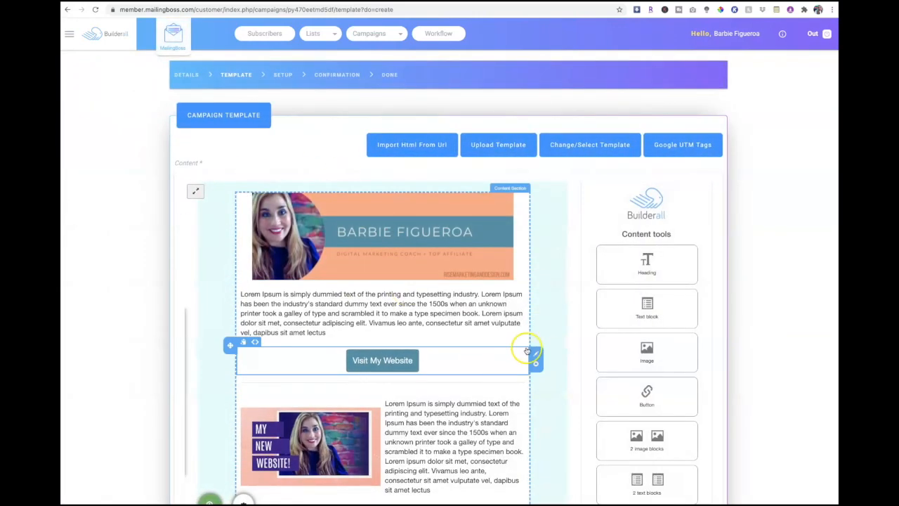
scroll(536, 305, "down", 2)
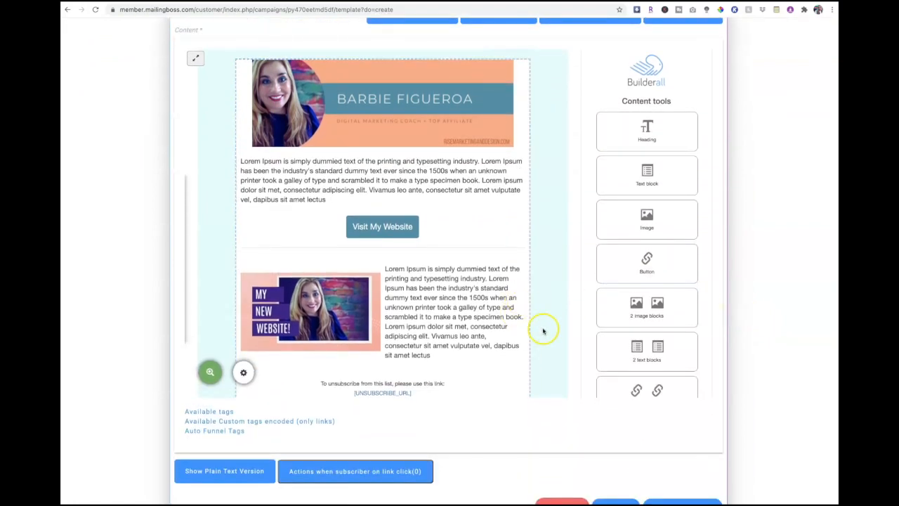
scroll(543, 331, "down", 1)
scroll(543, 331, "up", 3)
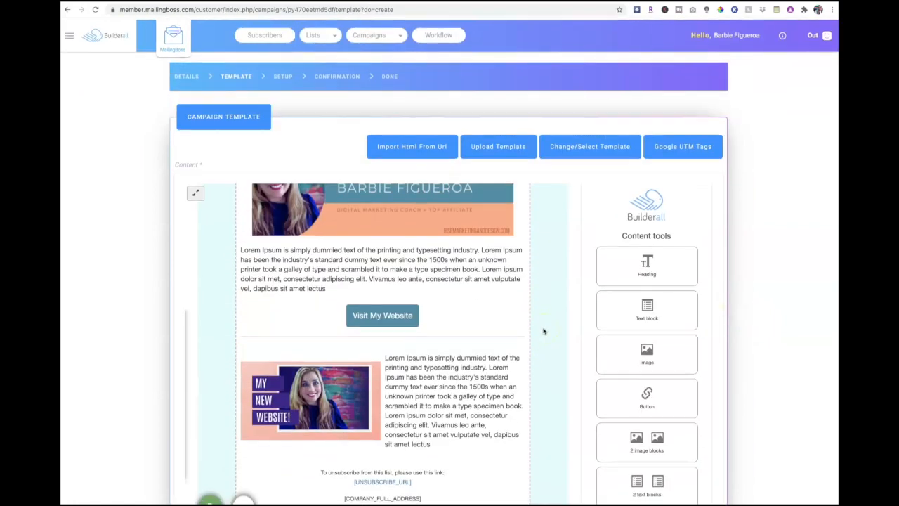
scroll(543, 331, "up", 1)
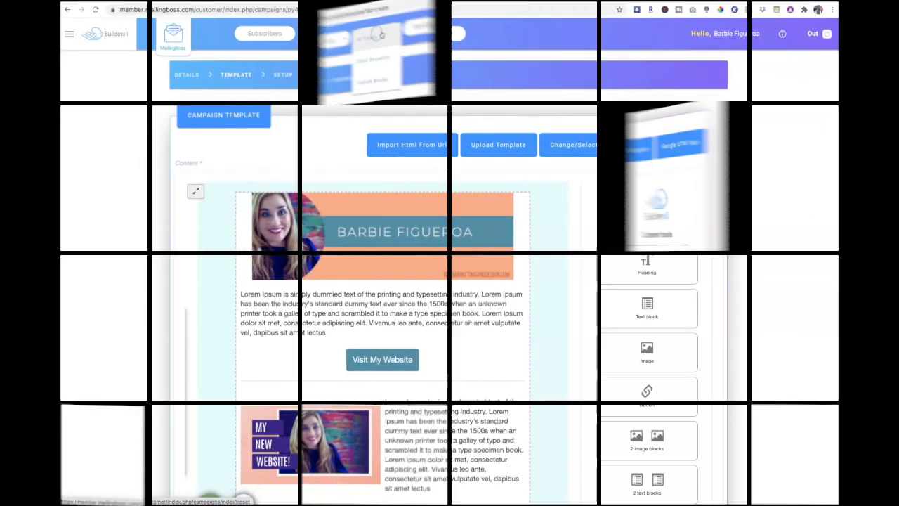
Step: Create a new email sequence named "sample test" for the Rise Funnel Swipes list, then save it and open its emails for editing
mouse_move(391, 36)
left_click(390, 62)
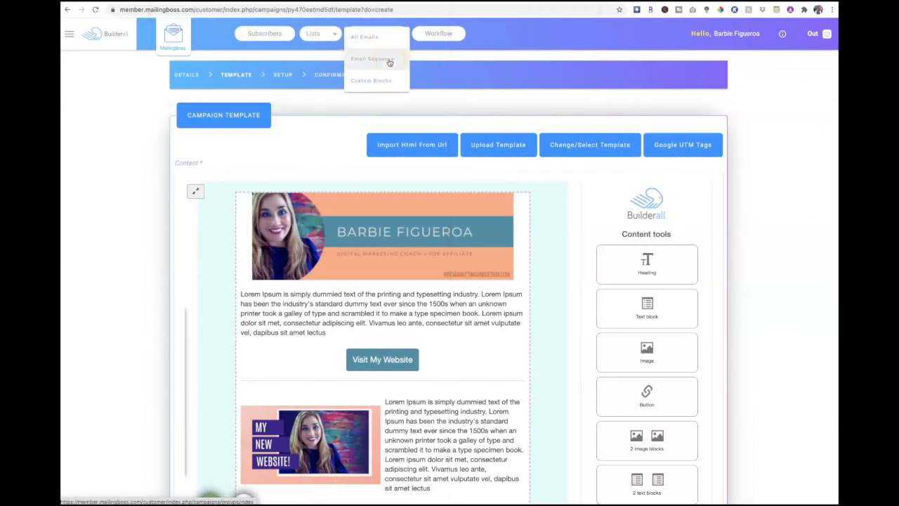
left_click(371, 62)
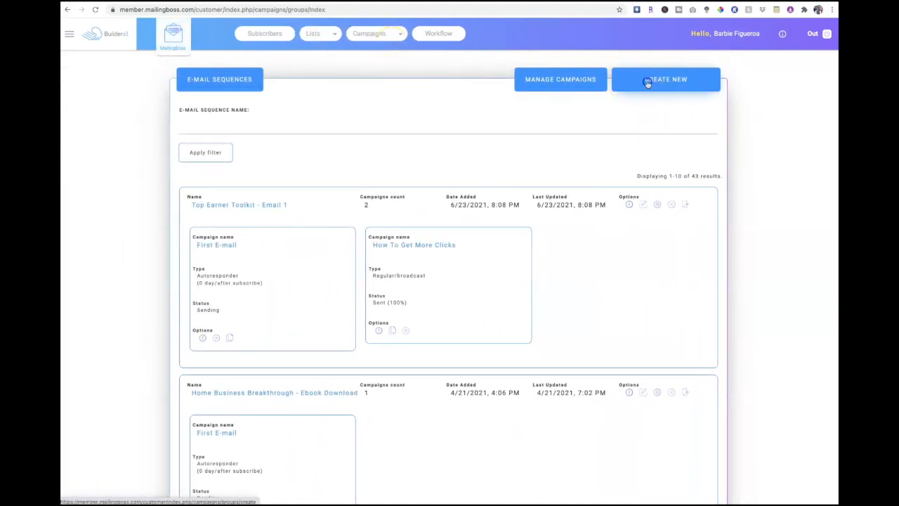
left_click(646, 83)
left_click(395, 119)
type("sample")
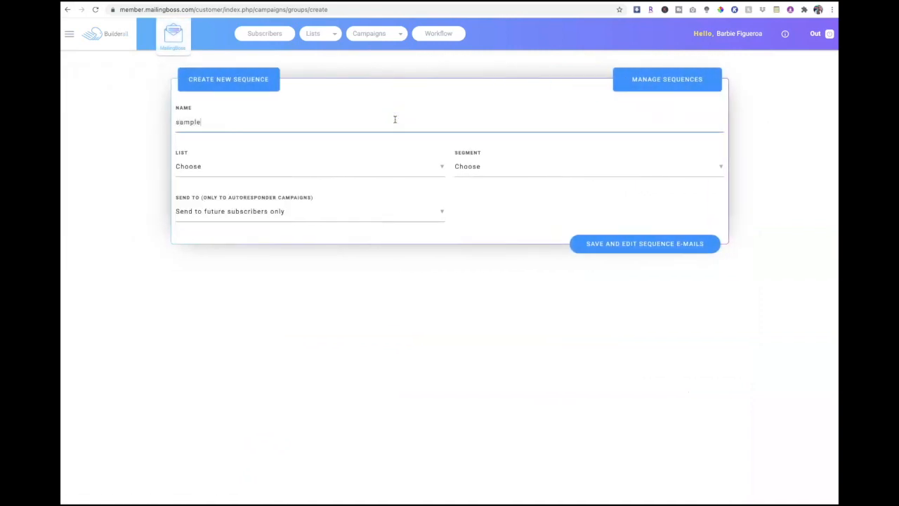
type(" test")
left_click(403, 169)
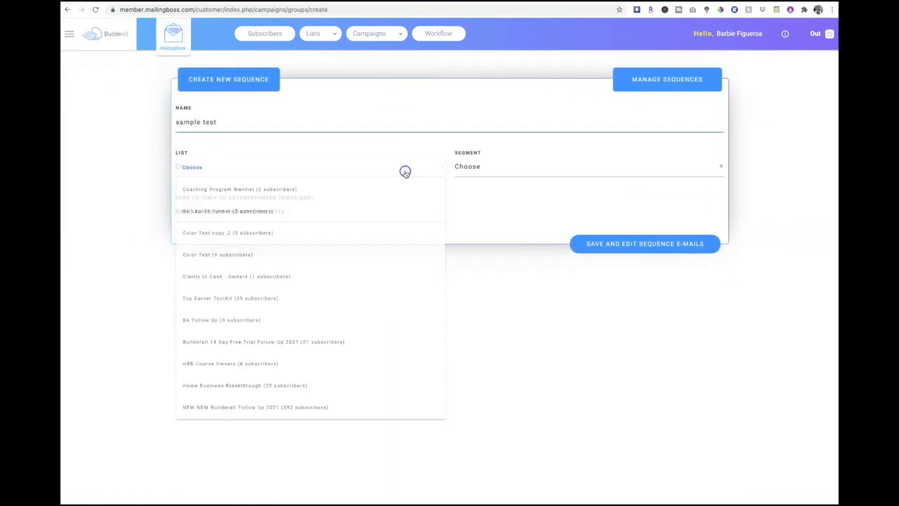
scroll(311, 314, "down", 3)
scroll(311, 315, "down", 4)
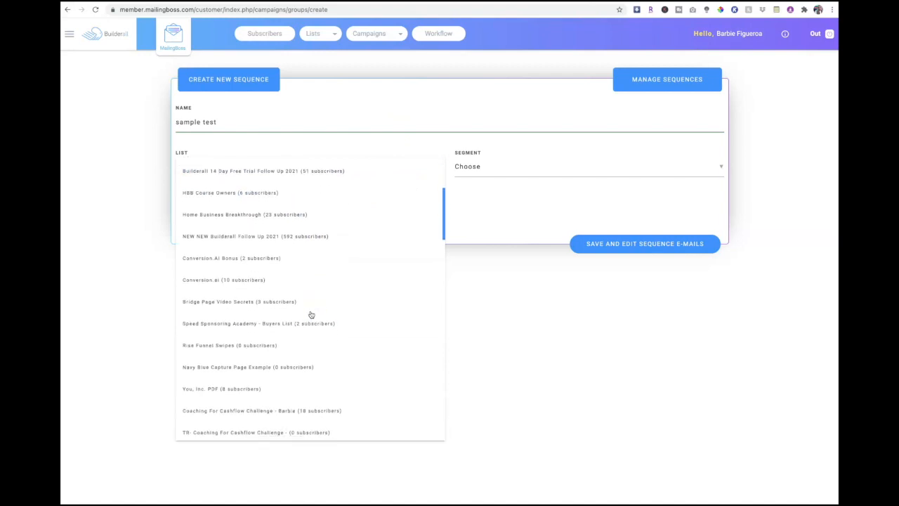
left_click(302, 314)
left_click(630, 249)
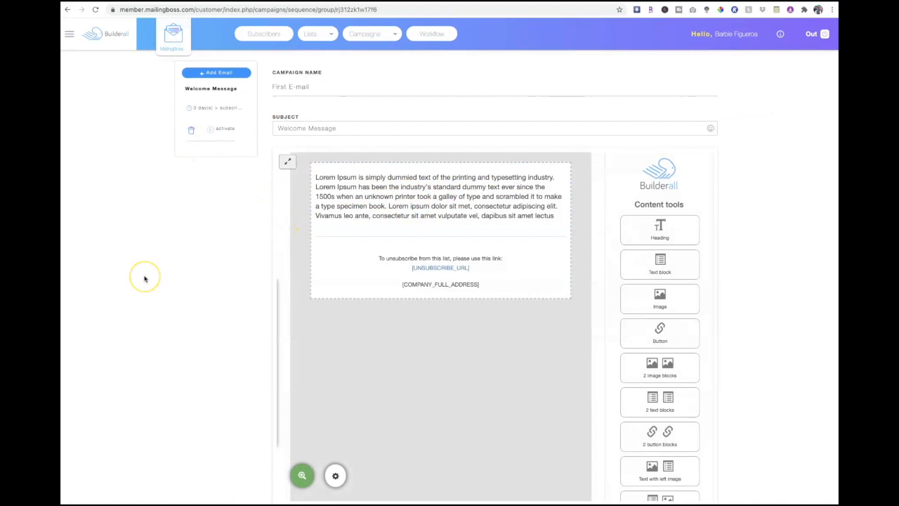
Step: Set the content body width of the sequence's Welcome Message email to 80% in the layout options
left_click(336, 475)
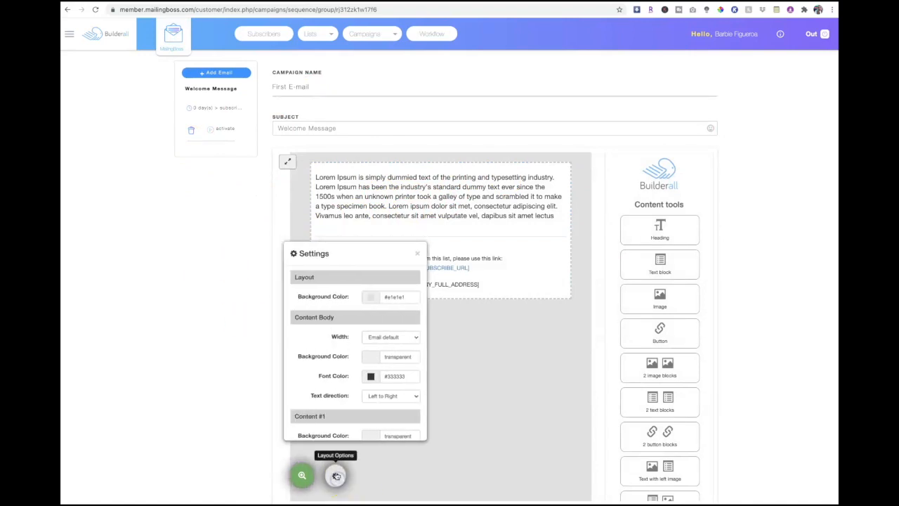
left_click(389, 296)
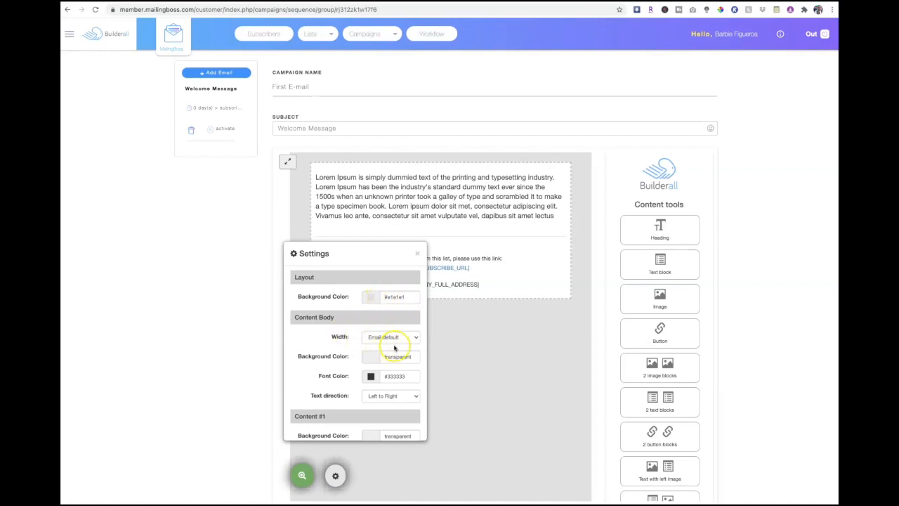
left_click(373, 338)
left_click(494, 343)
left_click(416, 253)
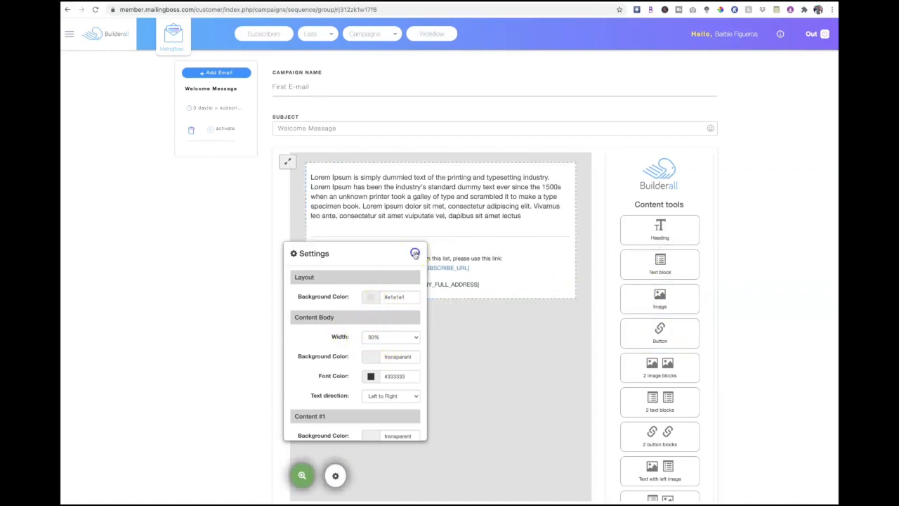
Step: Insert an image block above the text of the welcome email and load email header.png from Downloads into it
left_click_drag(664, 302, 430, 203)
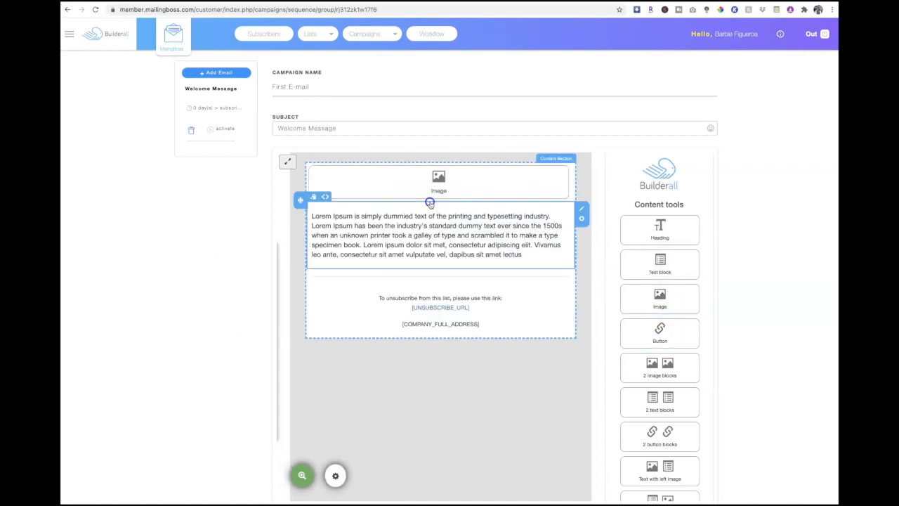
left_click(387, 237)
left_click(356, 354)
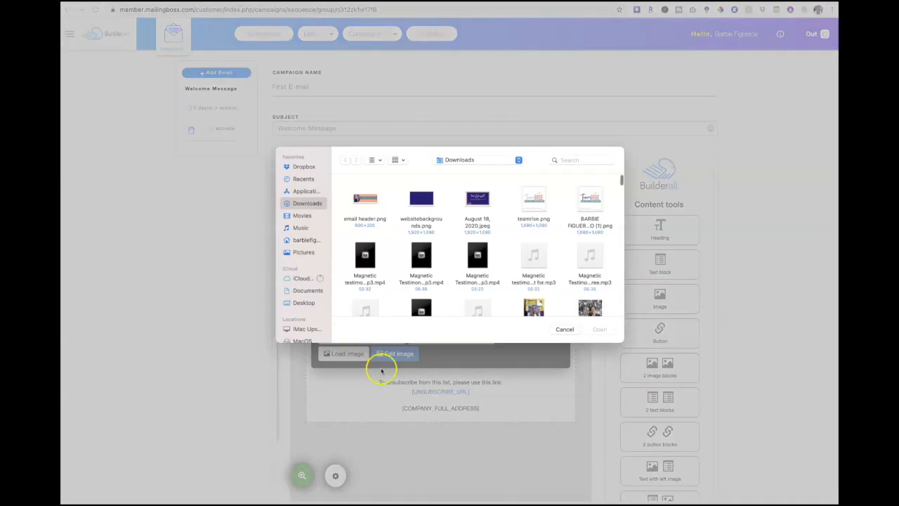
left_click(364, 199)
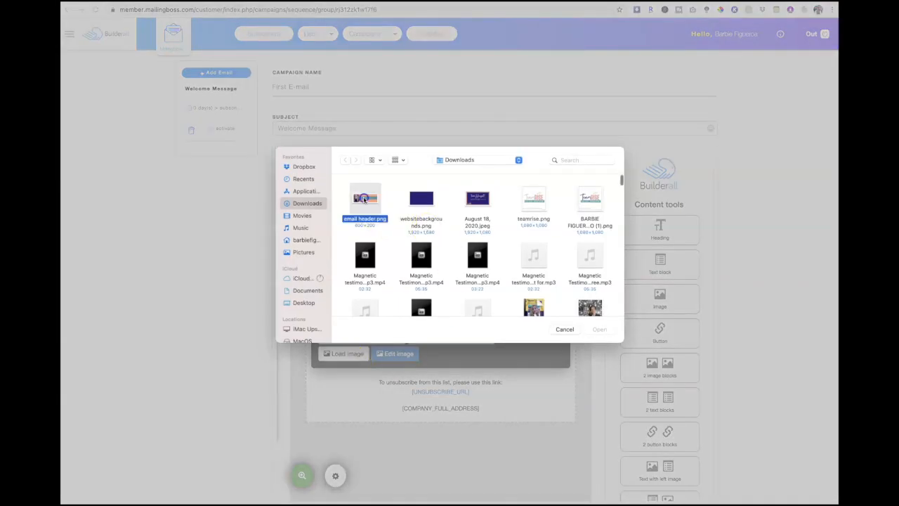
left_click(601, 329)
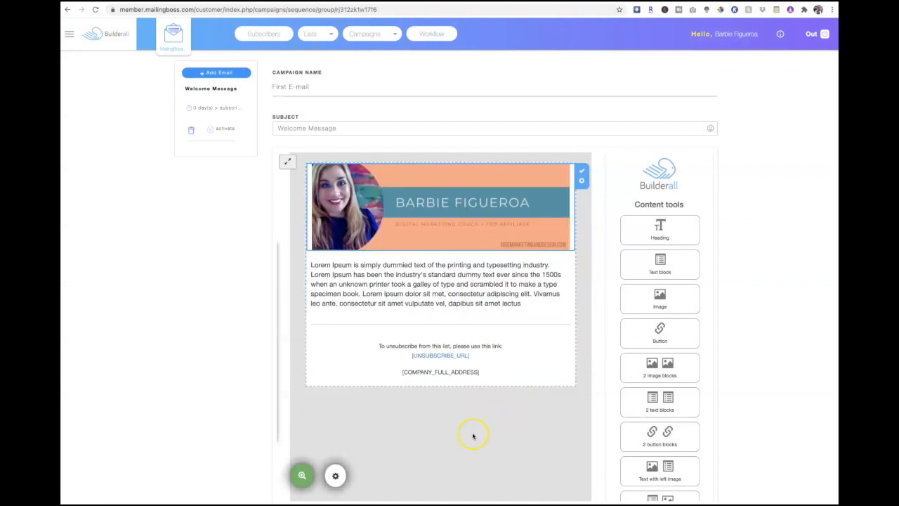
Step: Save the changes to the sequence's Welcome Message email
left_click(377, 126)
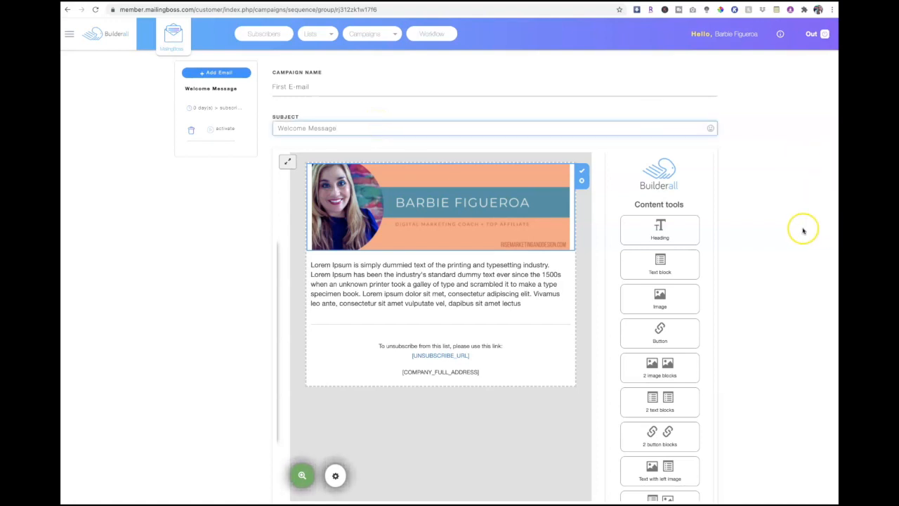
scroll(803, 231, "down", 2)
left_click(688, 489)
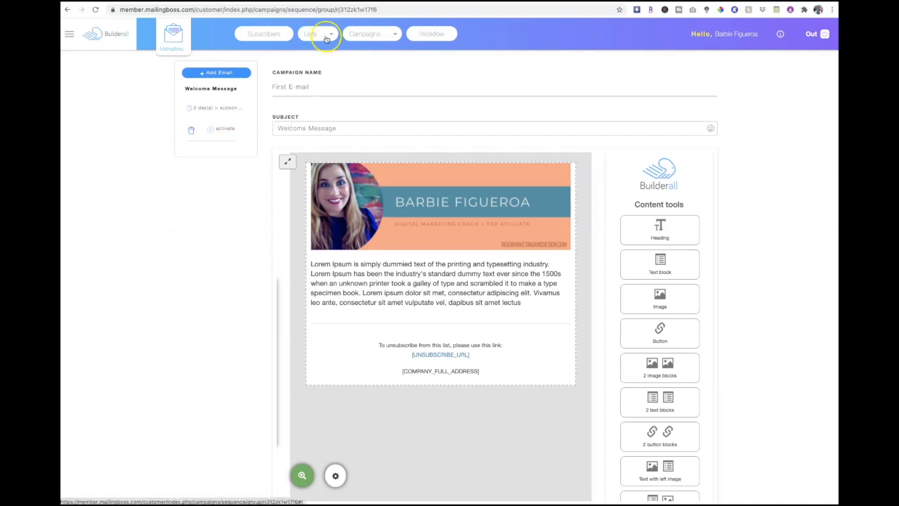
Step: Duplicate First E-mail in the sample test sequence, save the copy as "First E-mail #2", and return to the email sequences list
left_click(376, 35)
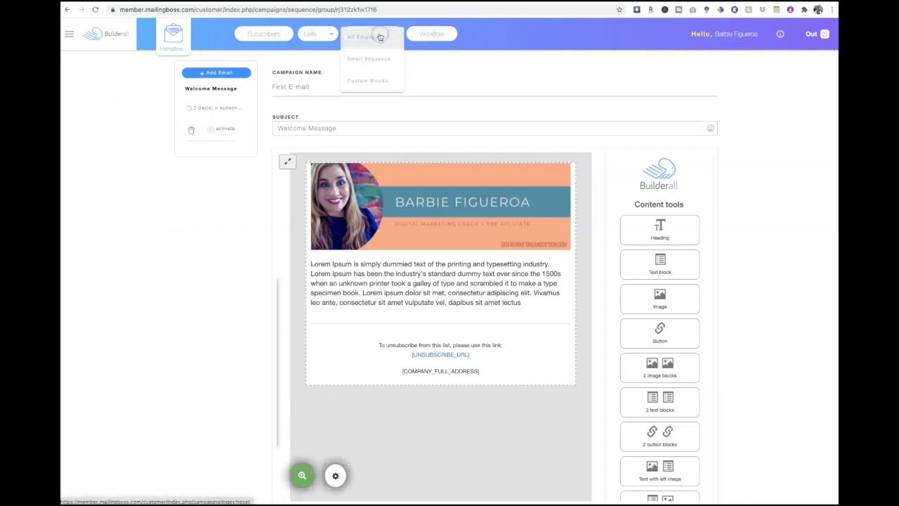
left_click(378, 63)
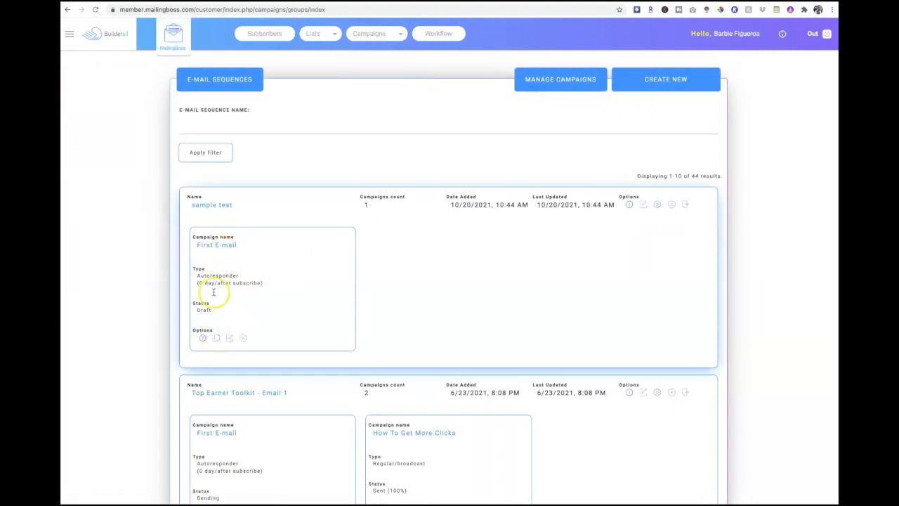
left_click(218, 339)
left_click(234, 192)
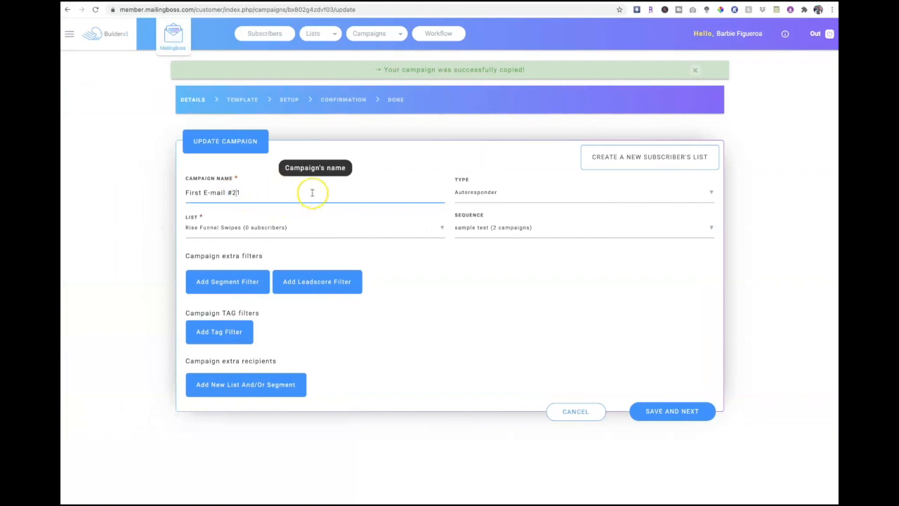
key("BackSpace")
type("2")
left_click(658, 413)
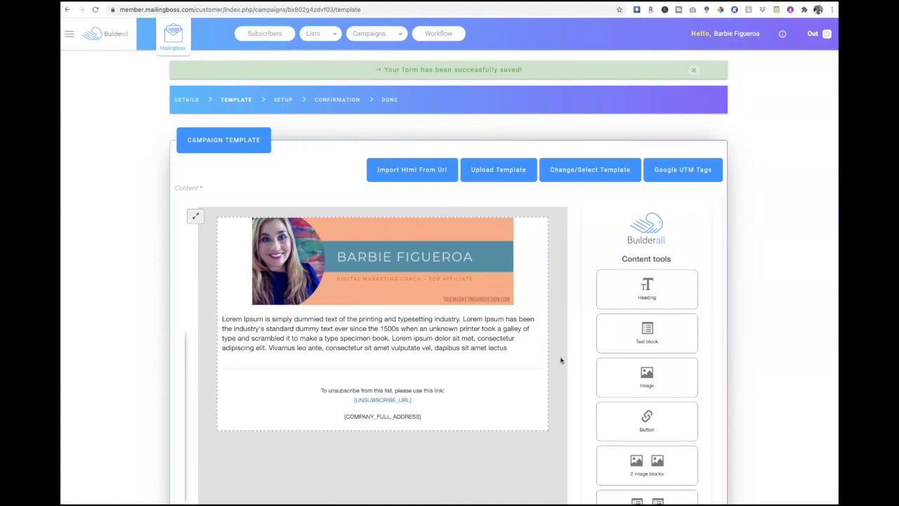
left_click(368, 36)
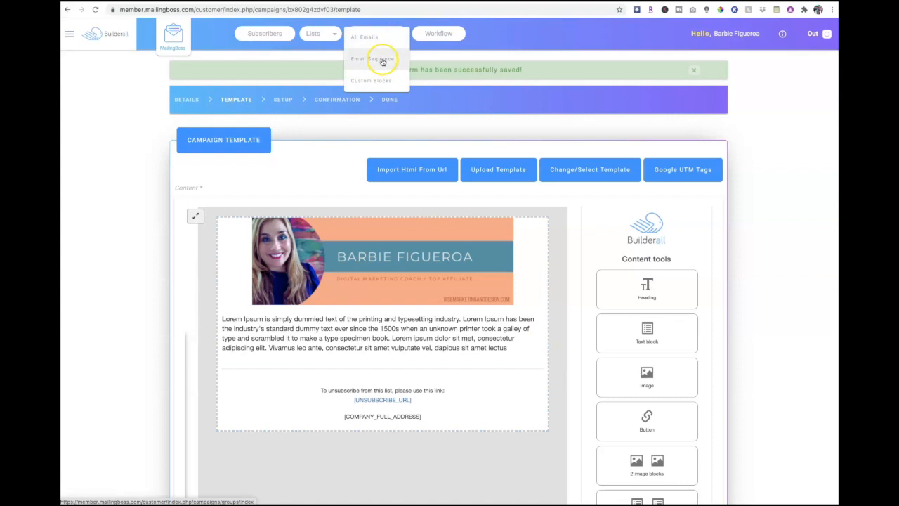
left_click(382, 60)
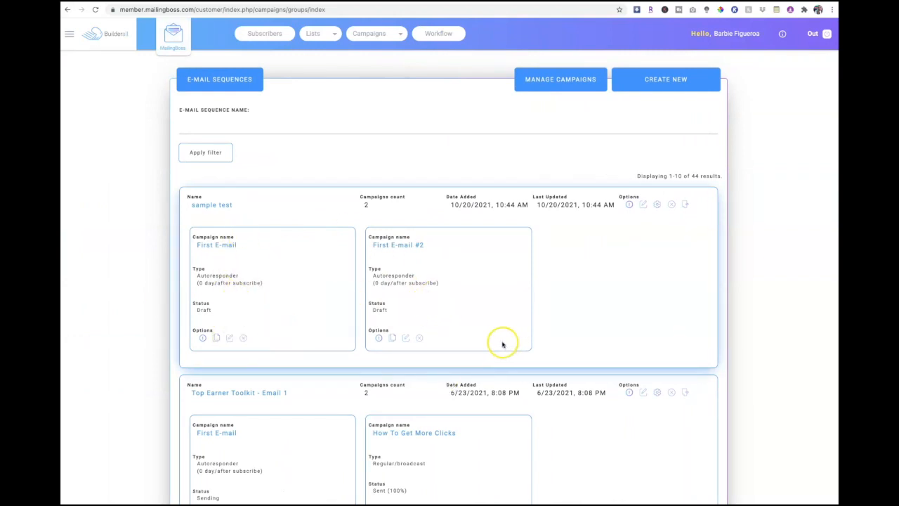
Step: Duplicate First E-mail #2 in the sample test sequence and replace the copy's design with Sample Template
left_click(394, 338)
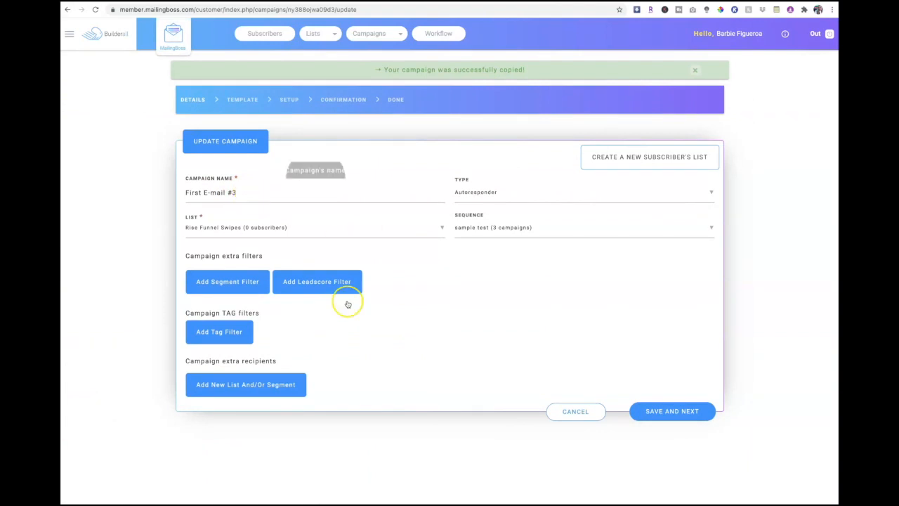
left_click(694, 415)
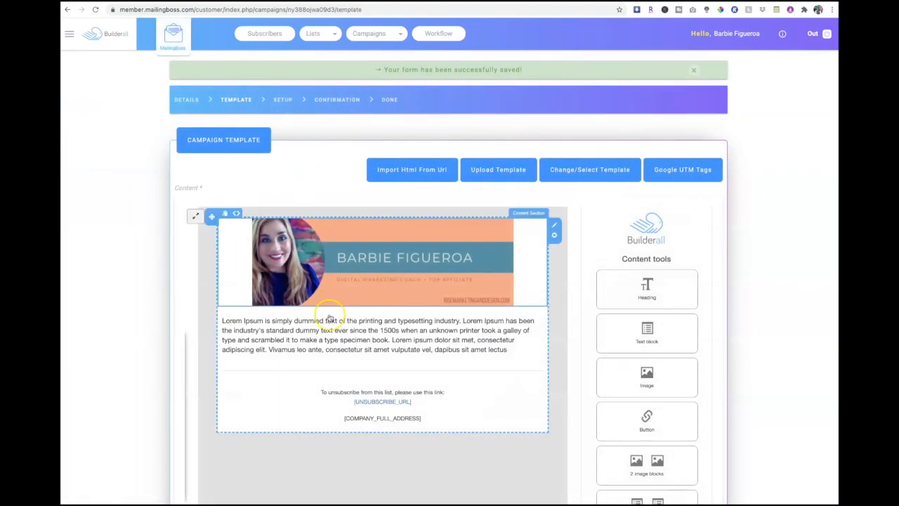
left_click(594, 175)
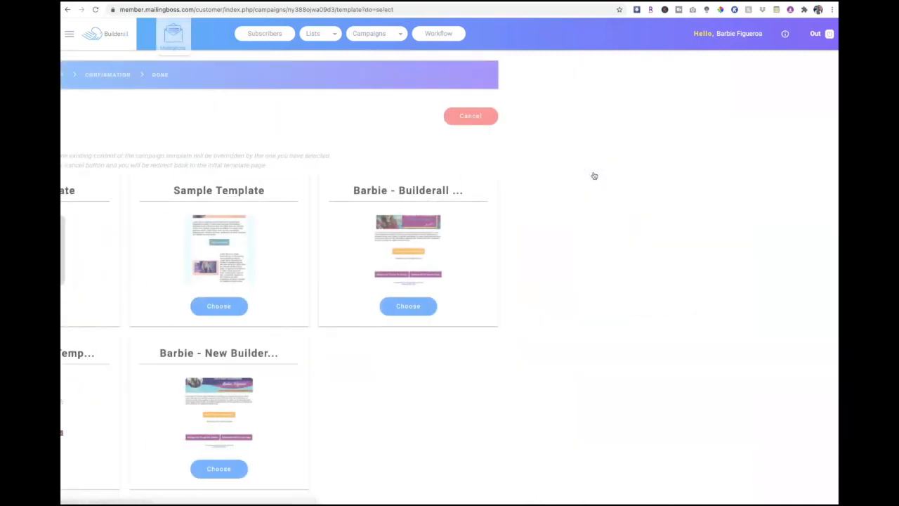
left_click(454, 307)
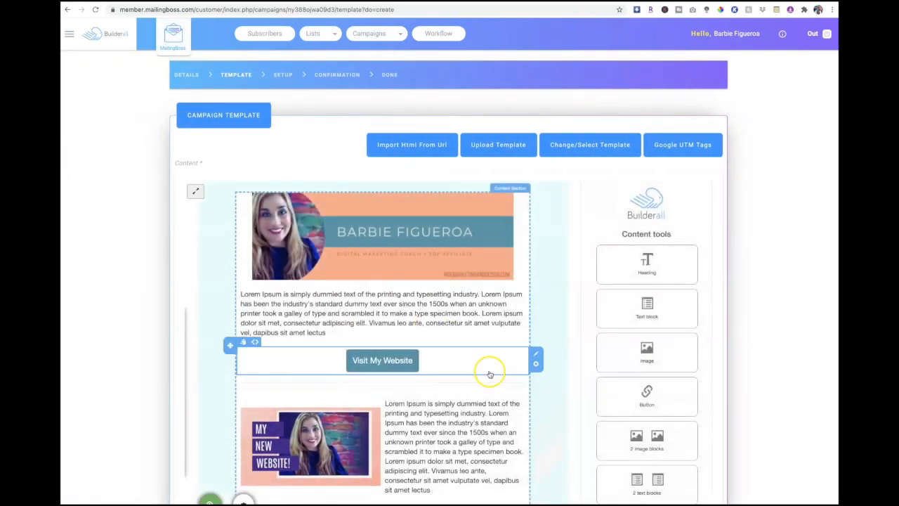
scroll(537, 357, "down", 2)
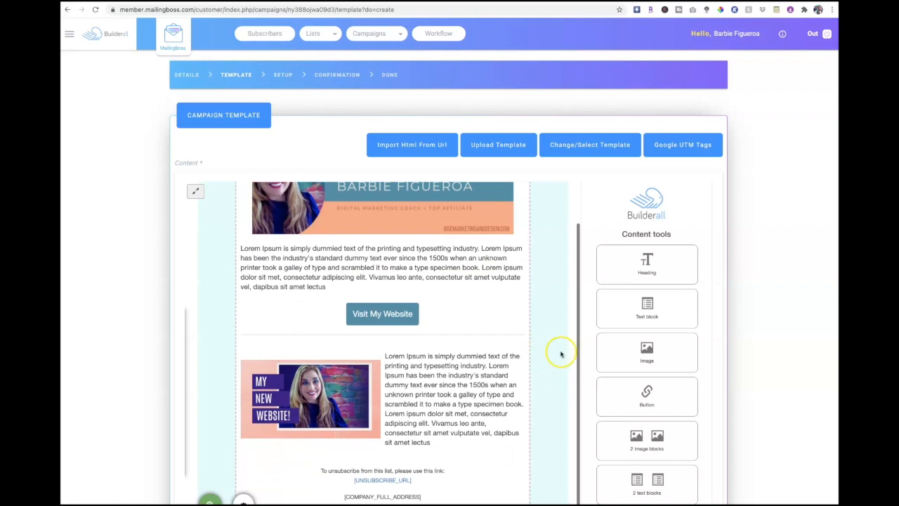
scroll(575, 354, "down", 3)
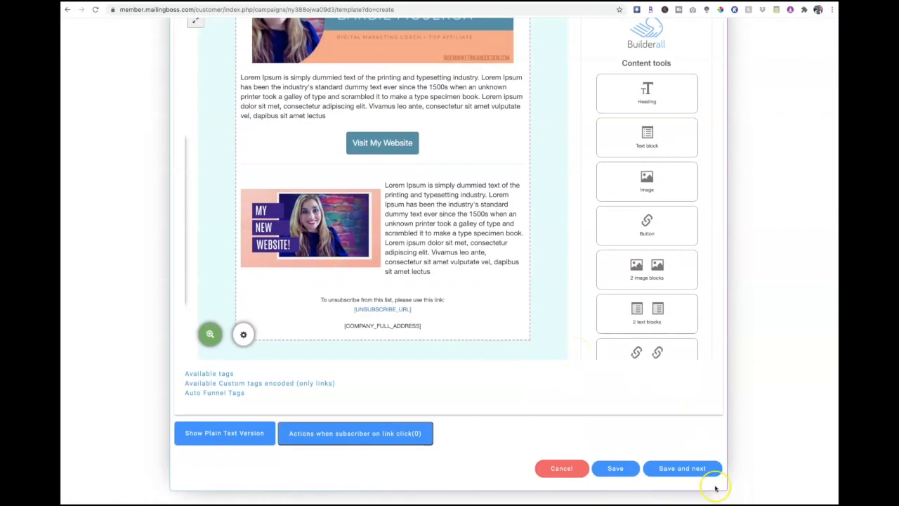
Step: Save the copied email's template, setup and confirmation settings without activating it, and return to the email sequences list
left_click(680, 471)
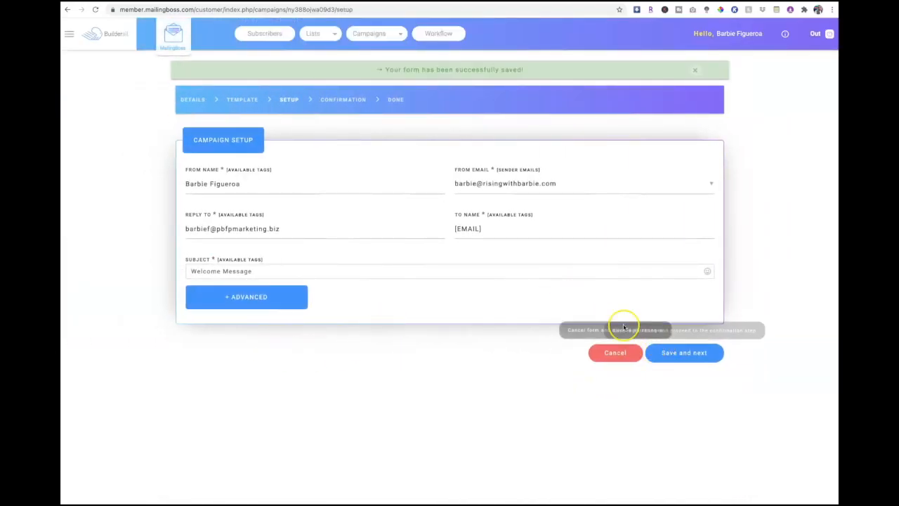
left_click(683, 352)
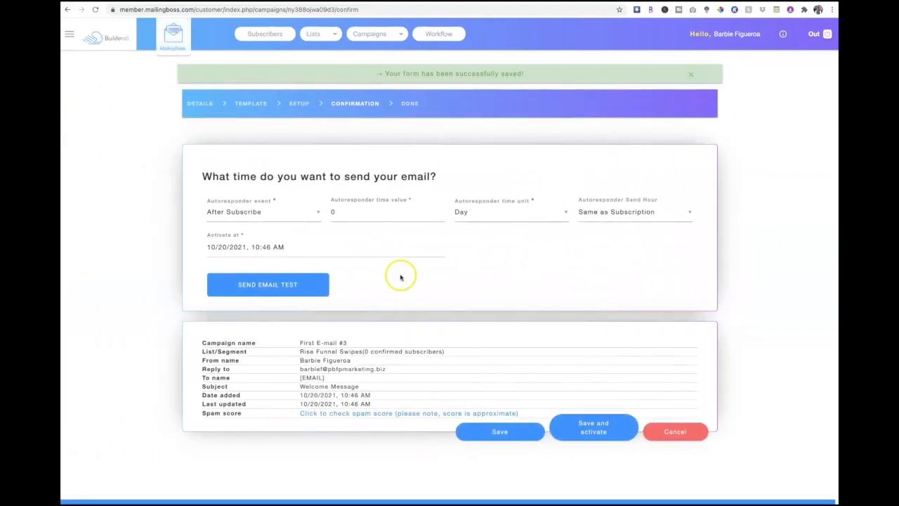
left_click(518, 433)
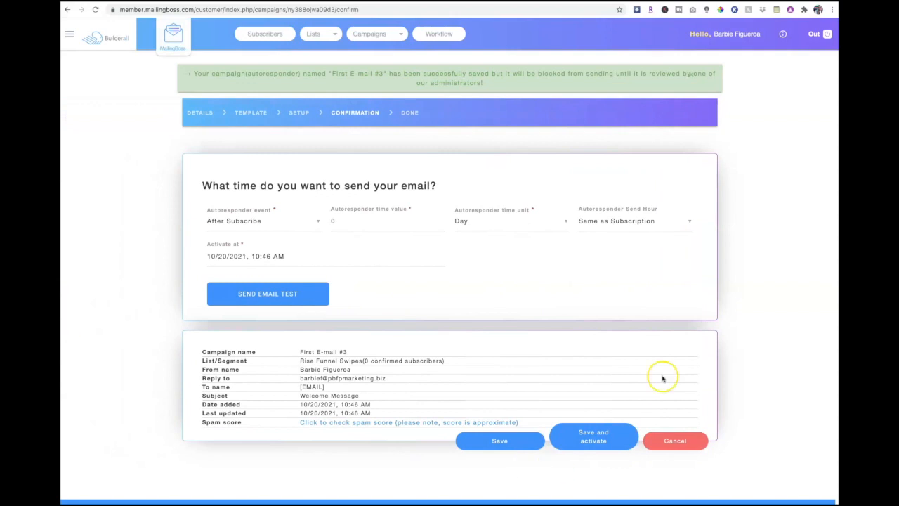
left_click(366, 33)
left_click(379, 61)
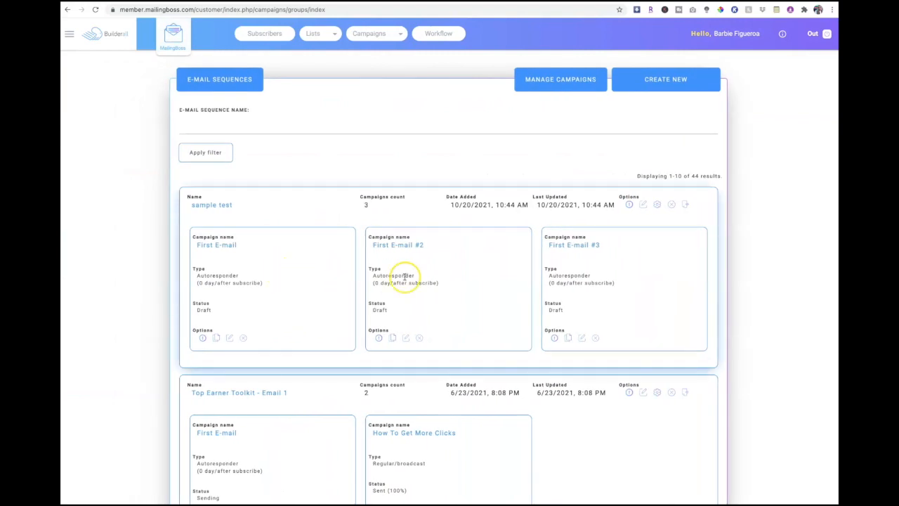
Step: Duplicate First E-mail #3 in the sample test sequence, save the copy's details and proceed to its template
left_click(569, 339)
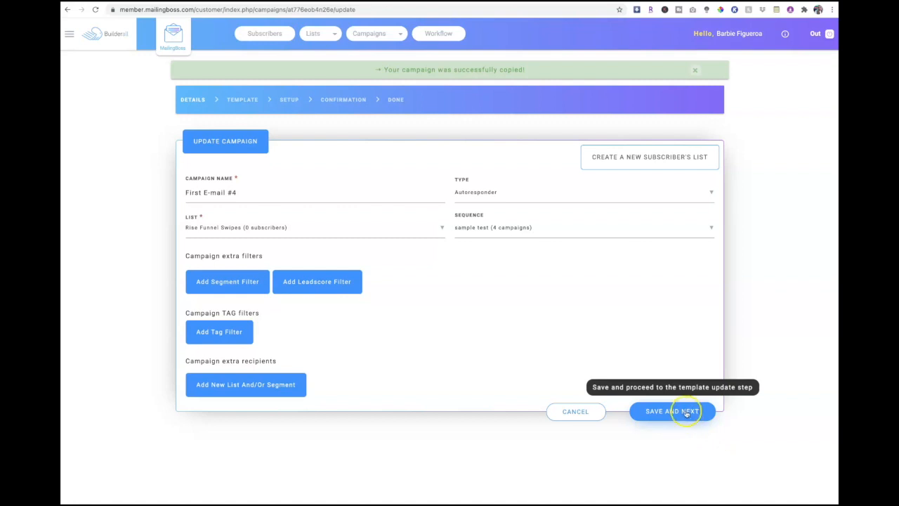
left_click(686, 412)
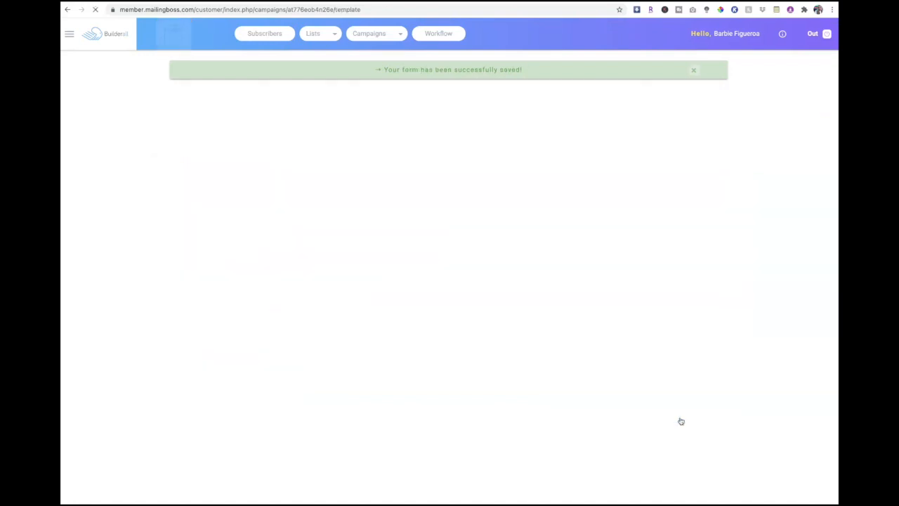